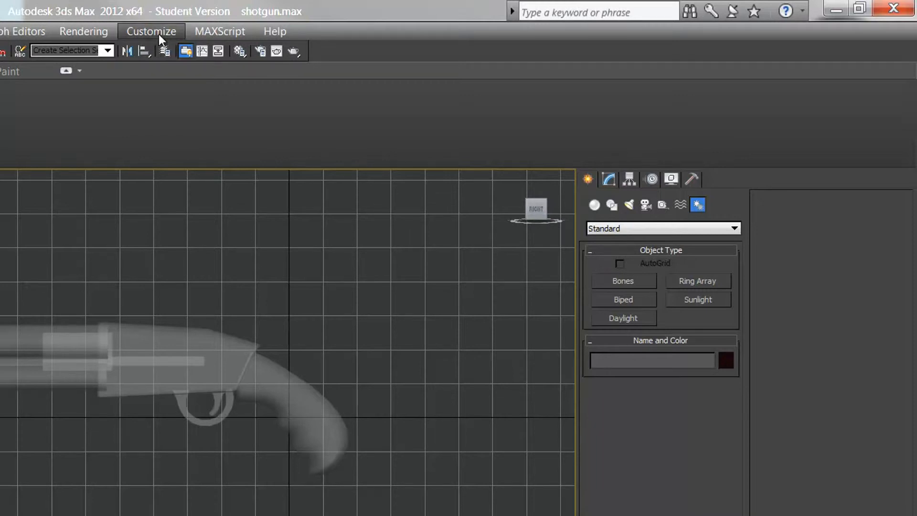
- Confirm a custom display unit named UUS equal to 0.065 feet in the units setup
click(159, 34)
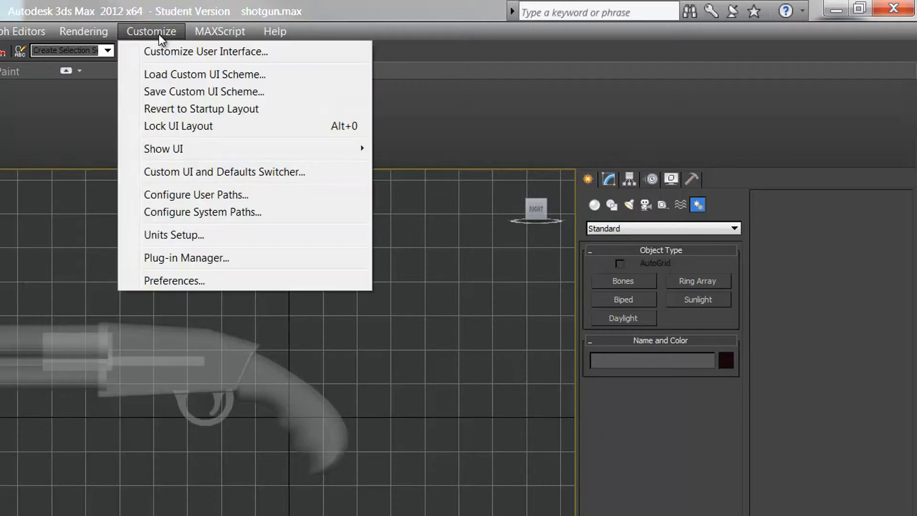
click(200, 236)
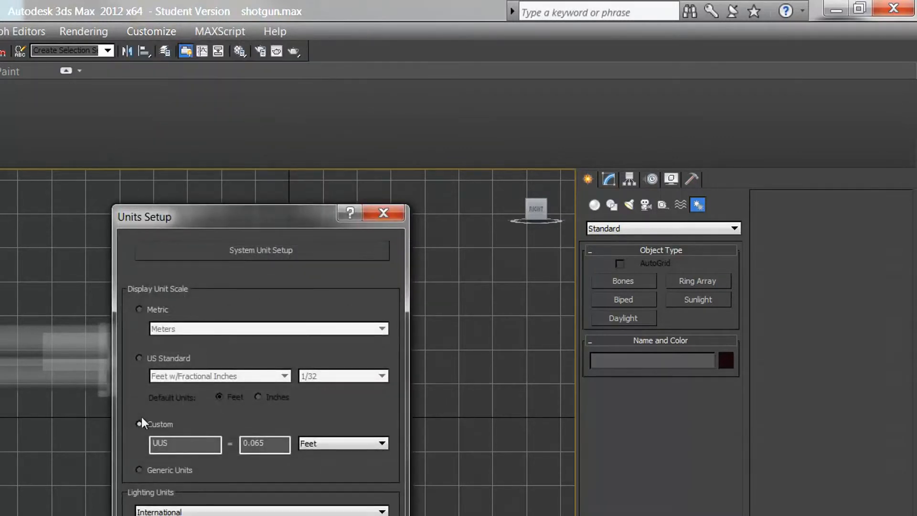
click(163, 447)
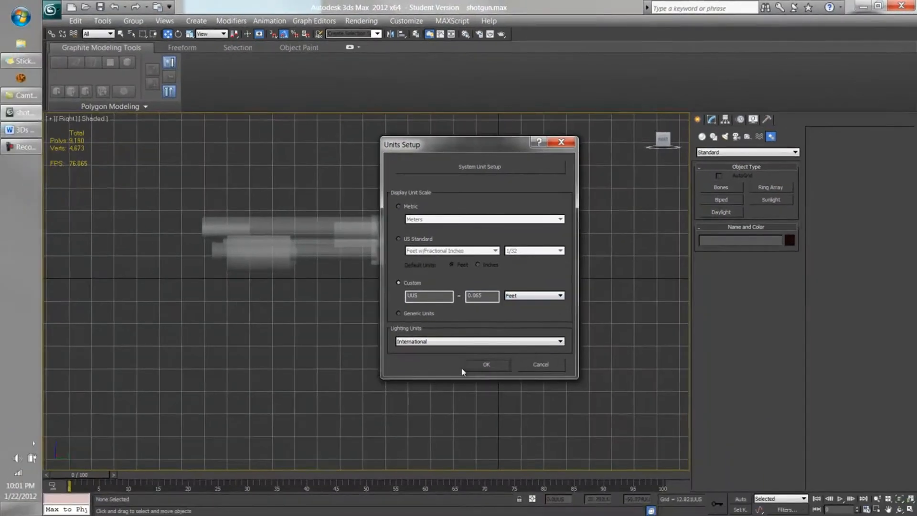
click(485, 364)
- Create a standard box behind the shotgun, about 56 UUS long, 112 UUS wide and 96 UUS high
scroll(461, 275, up, 3)
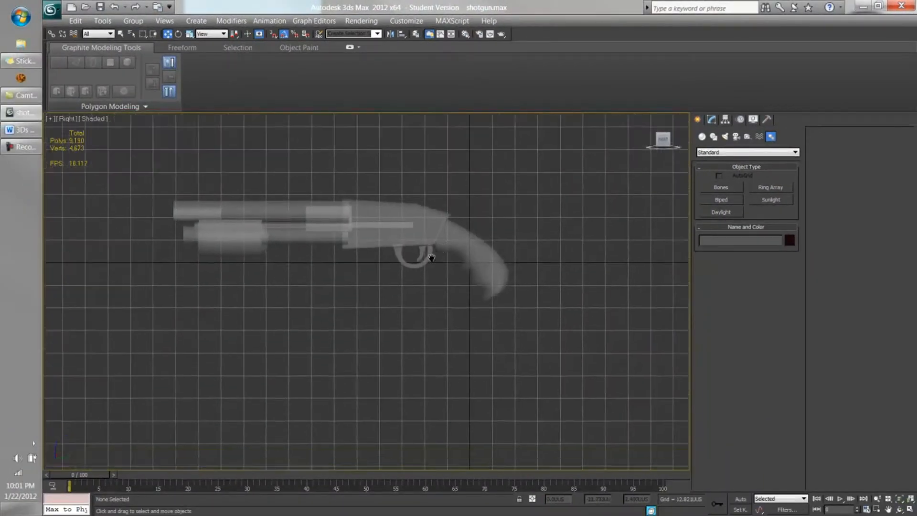
alt+middle_drag(496, 247, 561, 233)
scroll(514, 253, down, 4)
alt+middle_drag(485, 274, 487, 268)
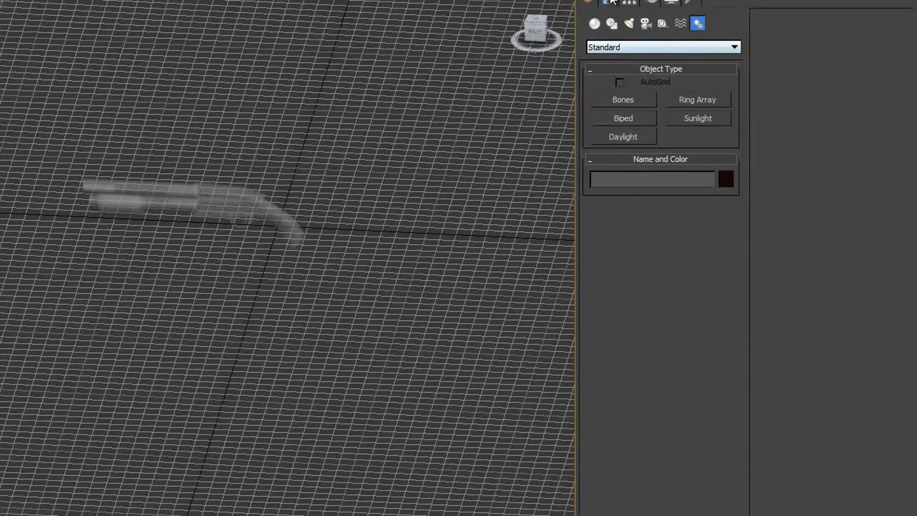
click(705, 115)
click(600, 3)
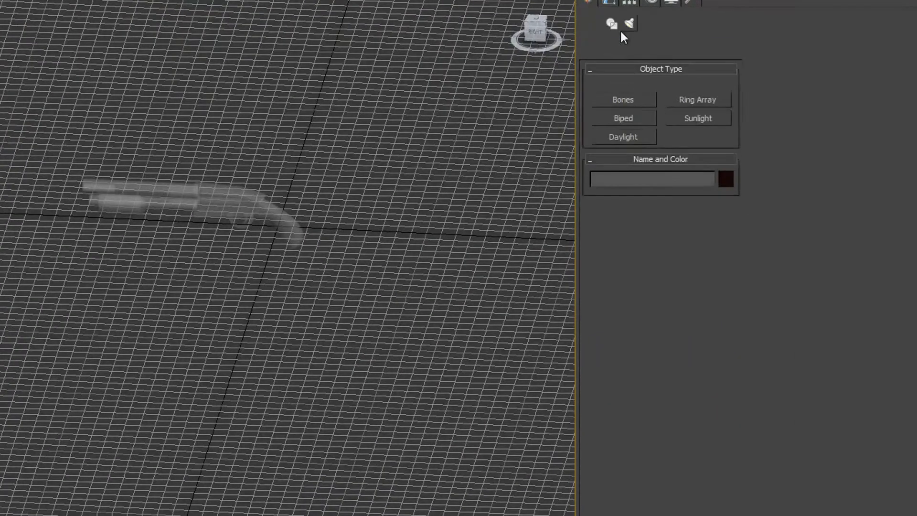
click(631, 47)
click(587, 21)
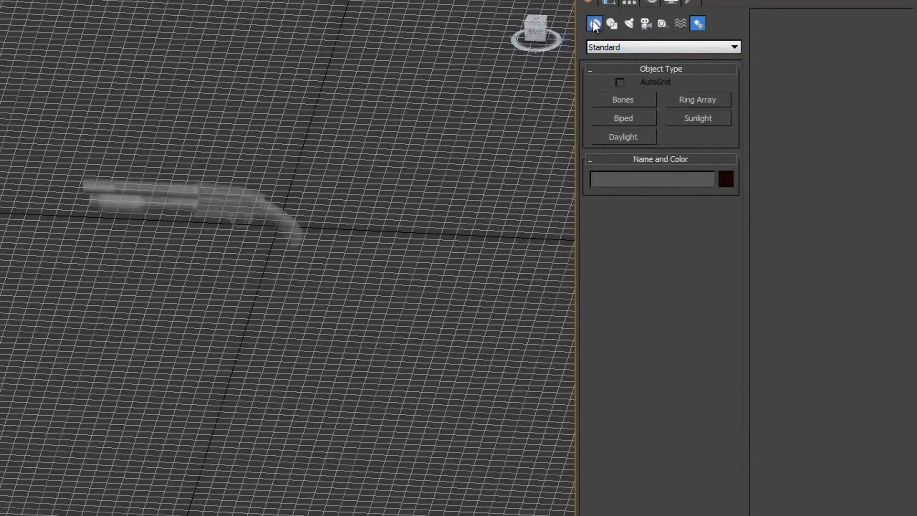
click(593, 22)
click(612, 100)
middle_drag(249, 111, 232, 160)
drag(196, 125, 245, 139)
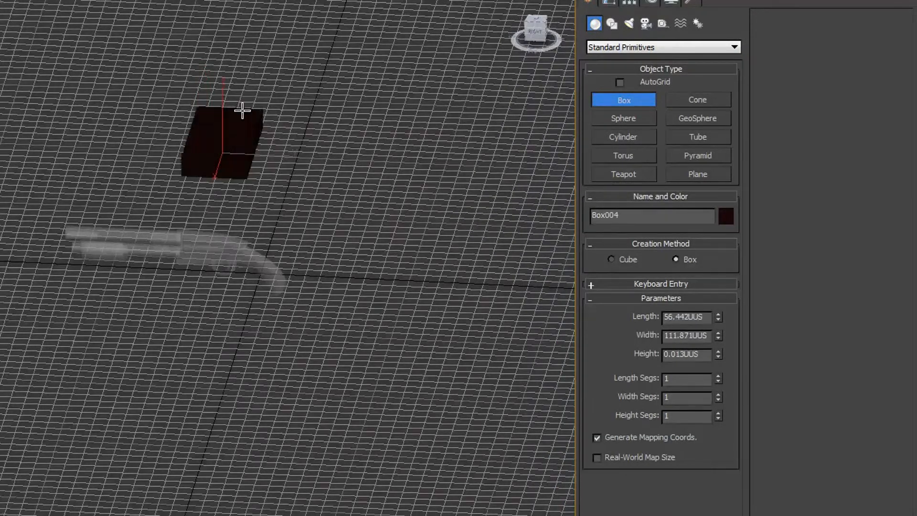
click(229, 67)
- Set the box's length and width to 32 UUS and its height to 96 UUS
alt+middle_drag(320, 218, 325, 187)
drag(705, 317, 663, 317)
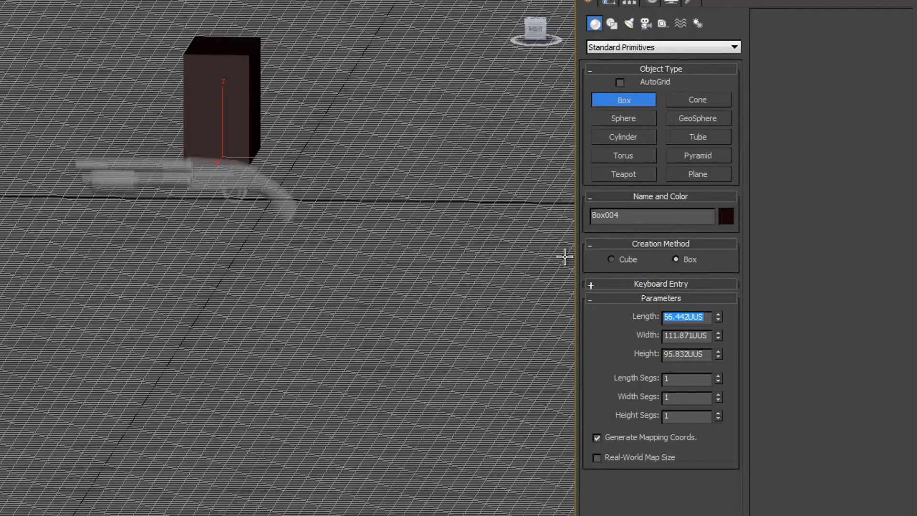
text(32)
key(Tab)
text(32)
key(Tab)
text(9)
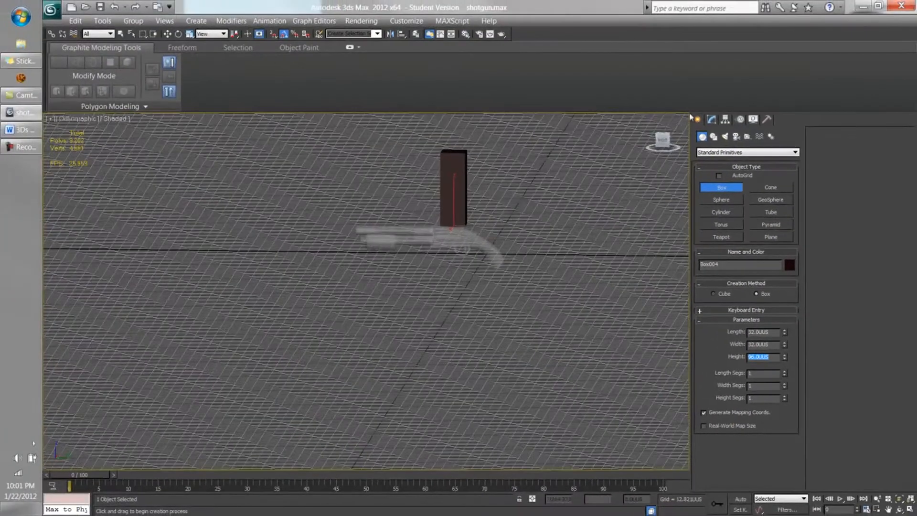
text(6)
key(Return)
scroll(507, 344, up, 5)
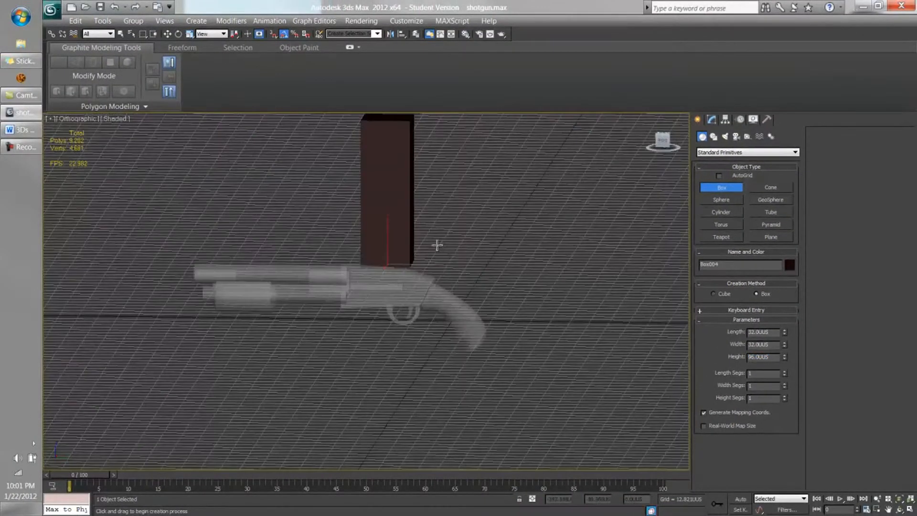
alt+middle_drag(465, 263, 473, 139)
mouse_move(472, 220)
alt+middle_down()
mouse_move(481, 228)
mouse_move(481, 207)
mouse_move(466, 220)
alt+middle_up()
middle_drag(466, 256, 465, 338)
scroll(348, 258, down, 2)
click(370, 305)
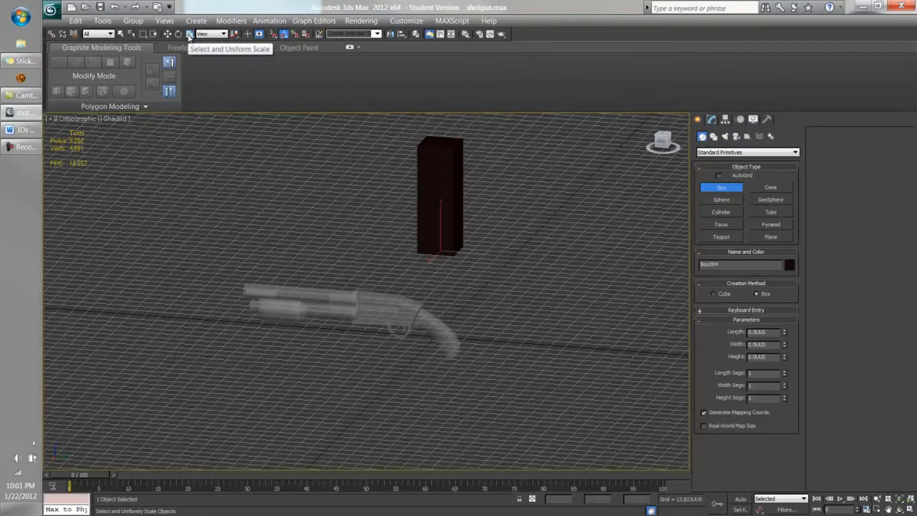
drag(286, 265, 509, 405)
right_click(499, 400)
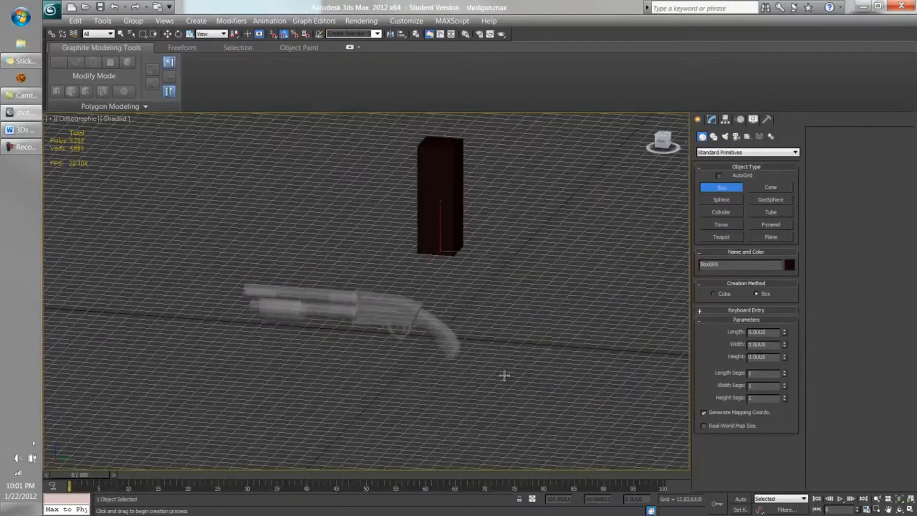
- Try to uniformly scale the shotgun and the reference box selected together
click(167, 34)
click(374, 309)
drag(207, 255, 554, 422)
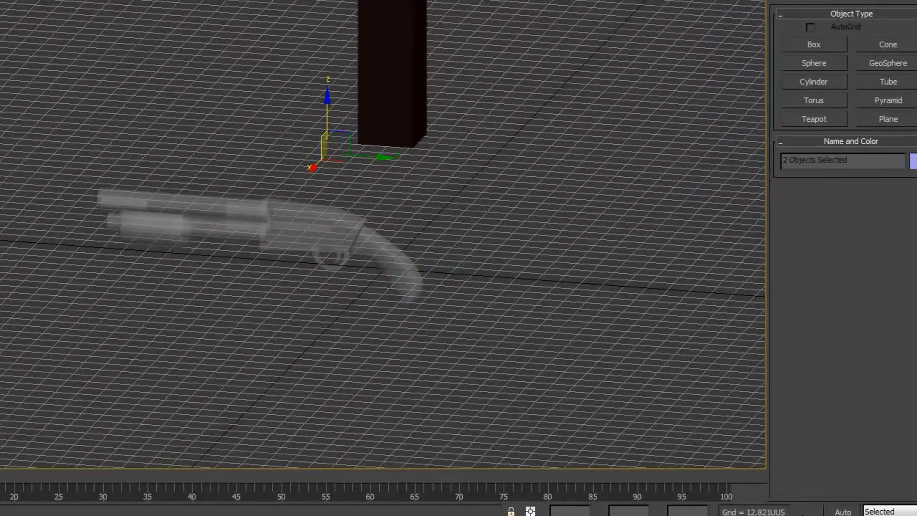
key(r)
drag(352, 149, 323, 225)
scroll(327, 151, up, 3)
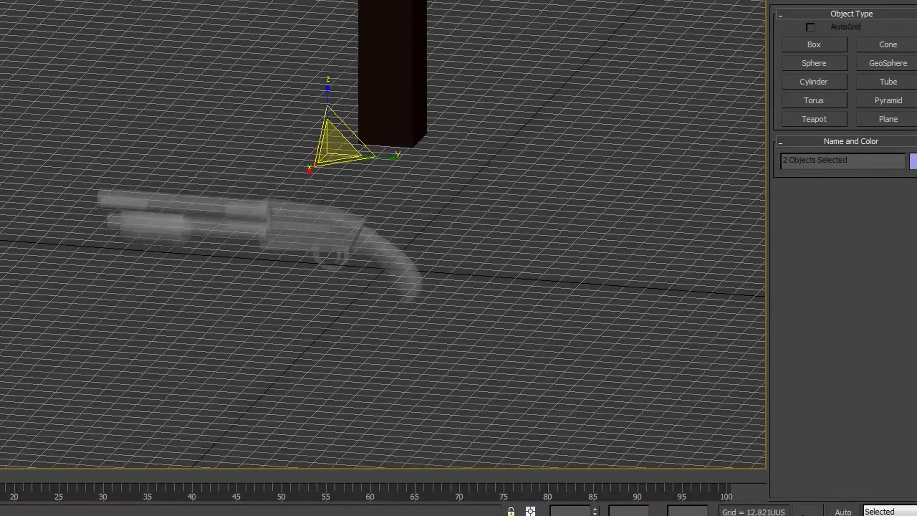
middle_drag(394, 45, 436, 74)
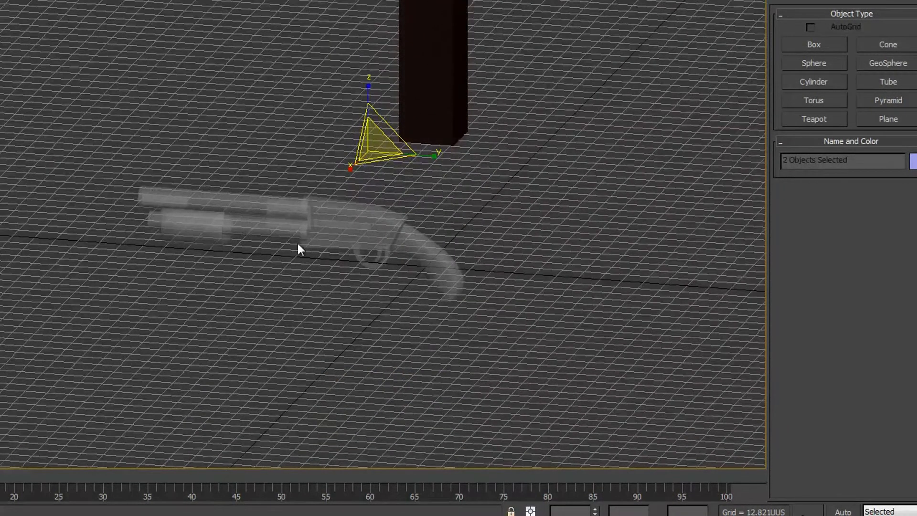
- Select only the shotgun and scale it down uniformly to about 29 percent, comparing it with the reference box
click(460, 296)
drag(430, 280, 472, 449)
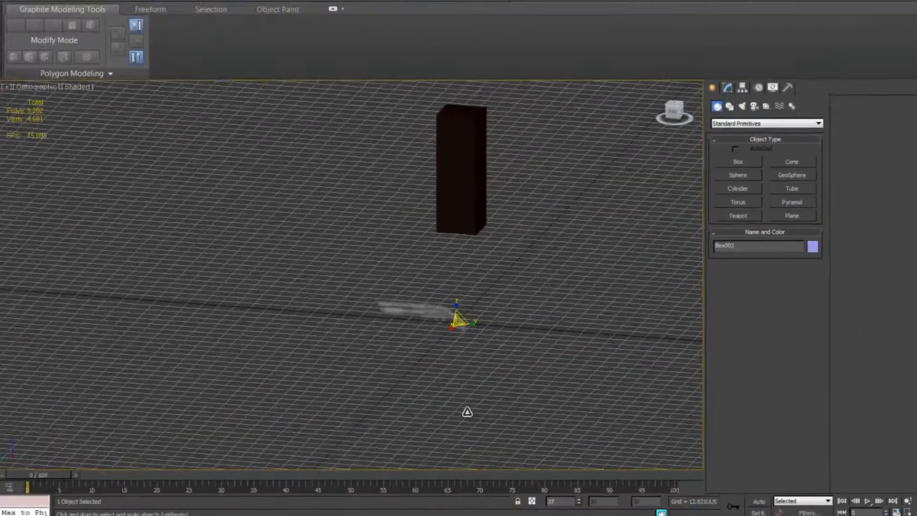
middle_drag(414, 375, 436, 433)
scroll(432, 358, up, 5)
alt+middle_drag(479, 411, 505, 324)
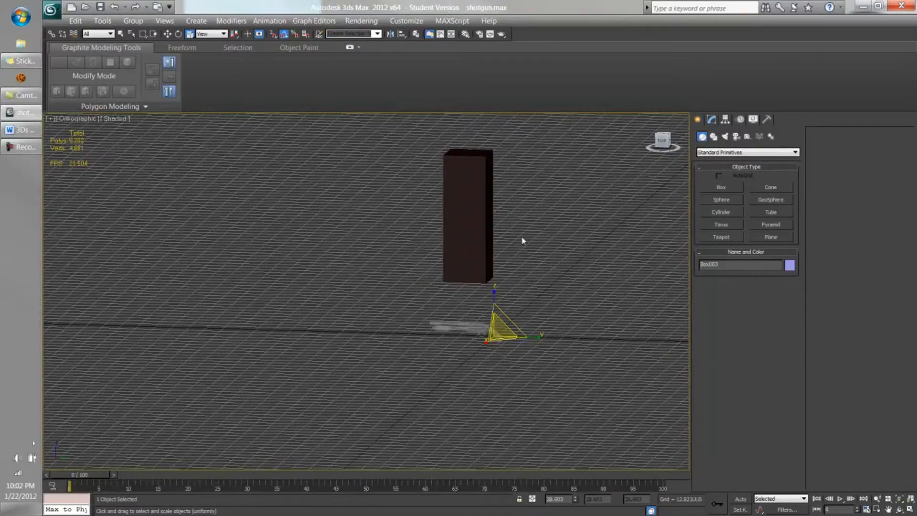
alt+middle_drag(527, 299, 382, 165)
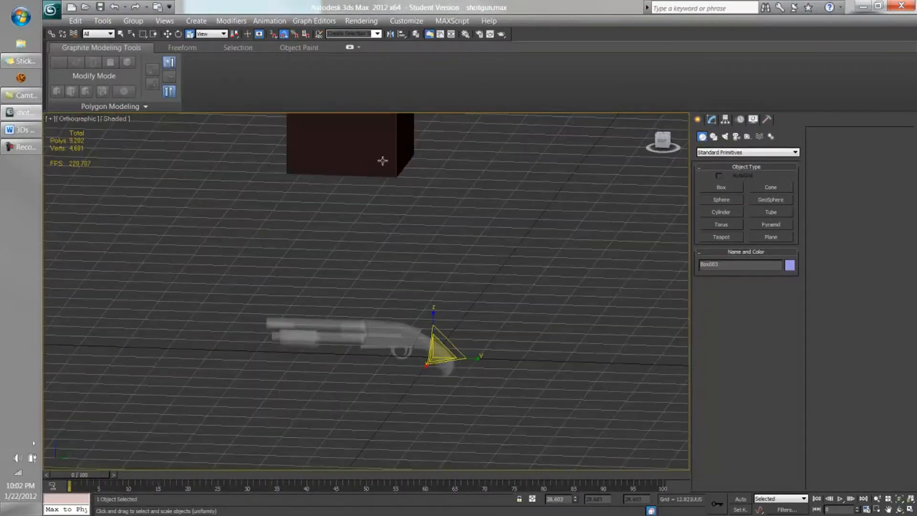
- Delete the reference box, switch to the Move tool and show the shotgun in the Right view
click(383, 162)
key(Delete)
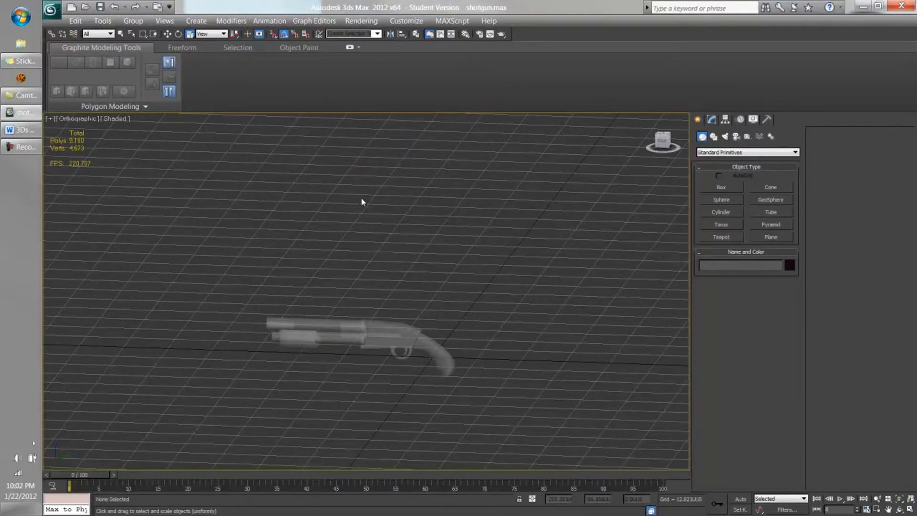
click(168, 34)
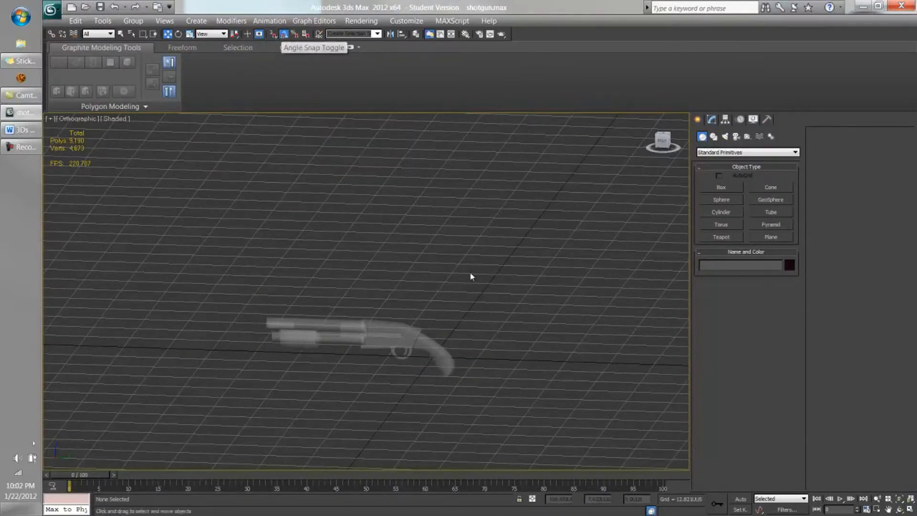
middle_drag(442, 251, 479, 236)
alt+middle_drag(527, 290, 532, 282)
click(662, 143)
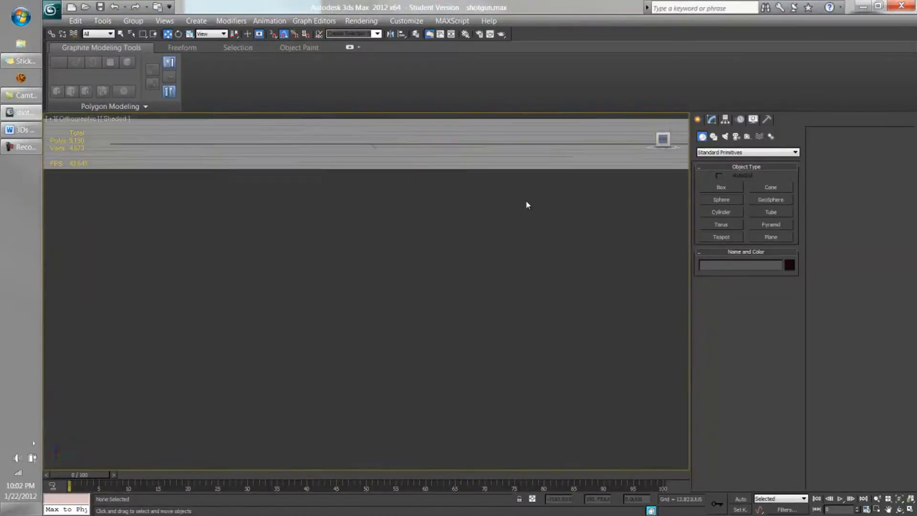
middle_drag(373, 206, 451, 334)
scroll(446, 259, up, 2)
scroll(444, 259, up, 8)
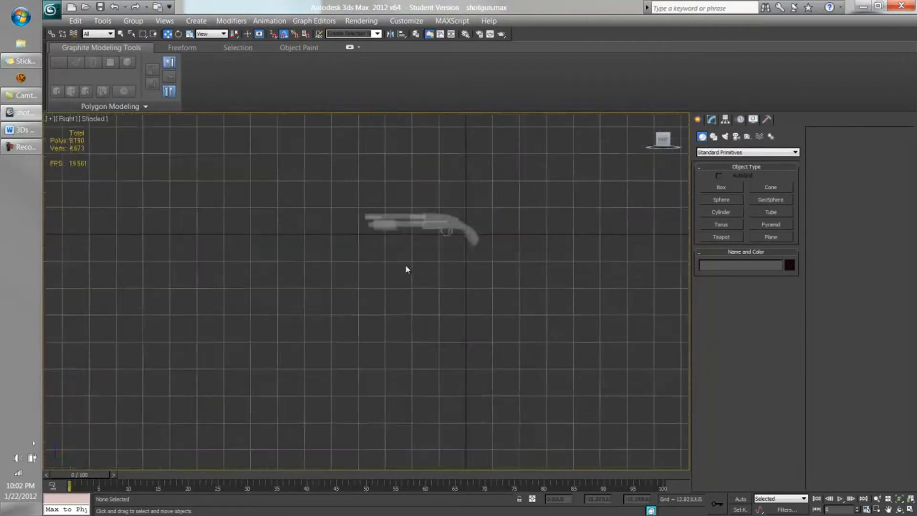
middle_drag(422, 298, 411, 266)
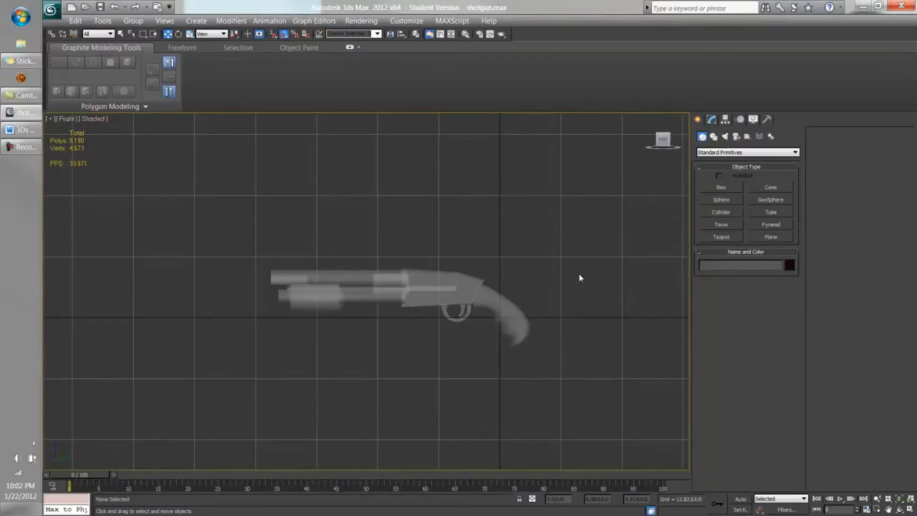
- Select the shotgun and centre it in the Right view to examine its pivot position at the grip
click(462, 298)
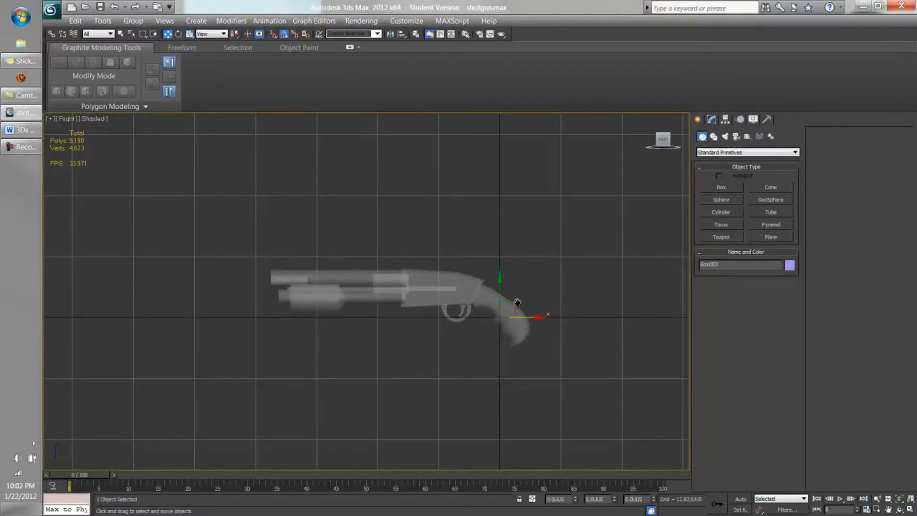
middle_drag(509, 324, 441, 290)
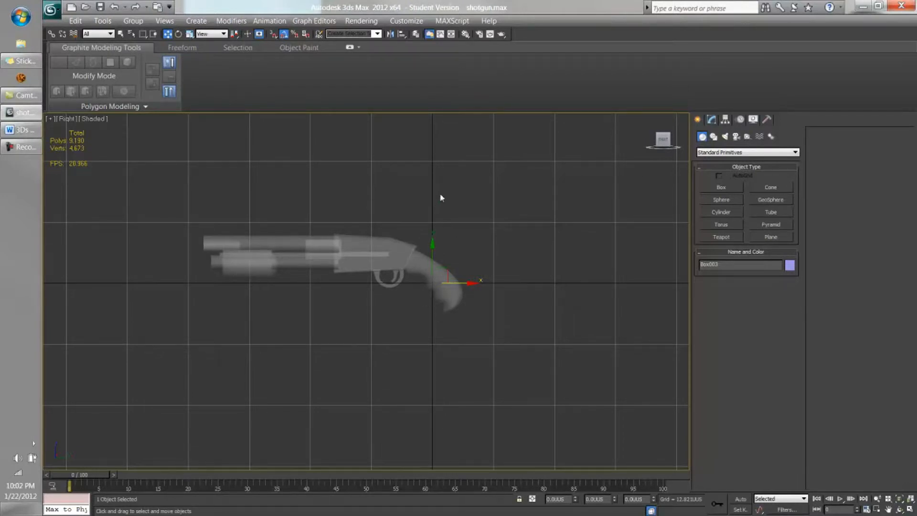
middle_drag(417, 295, 400, 295)
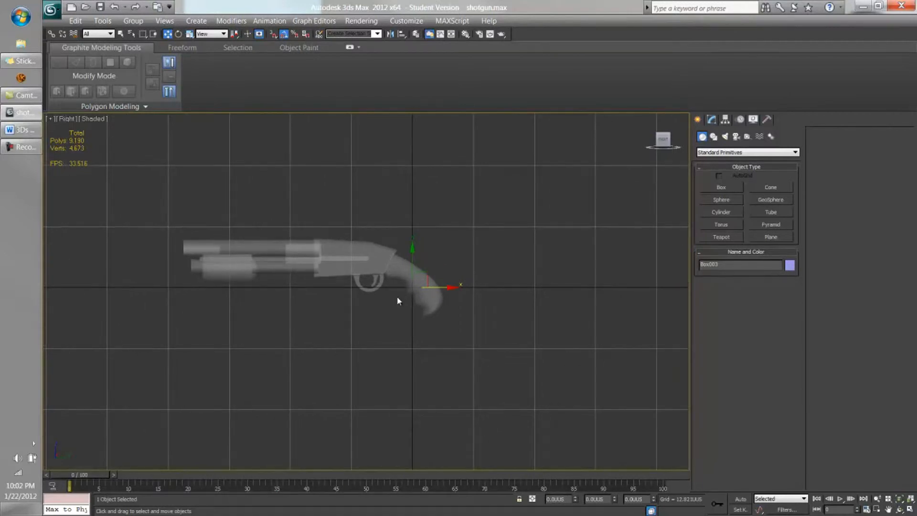
middle_drag(414, 265, 422, 255)
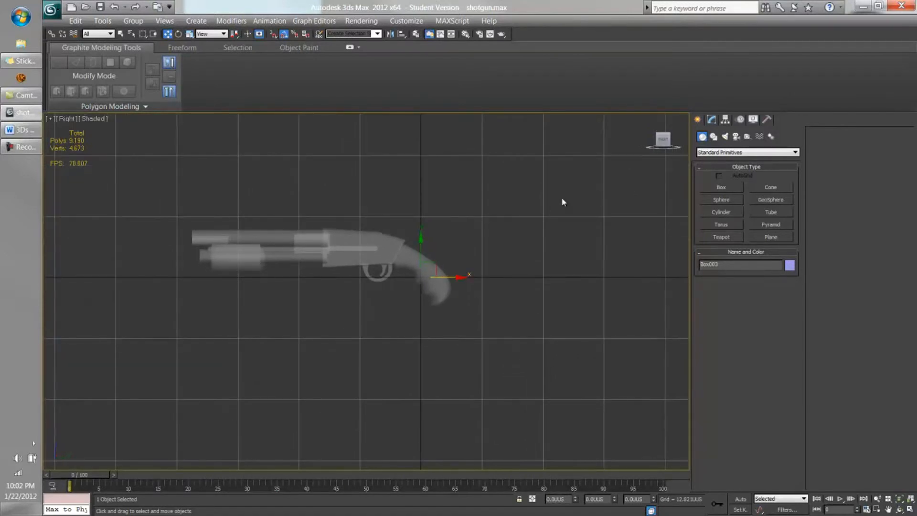
mouse_move(550, 209)
middle_down()
mouse_move(526, 207)
mouse_move(541, 201)
middle_up()
middle_drag(462, 217, 497, 202)
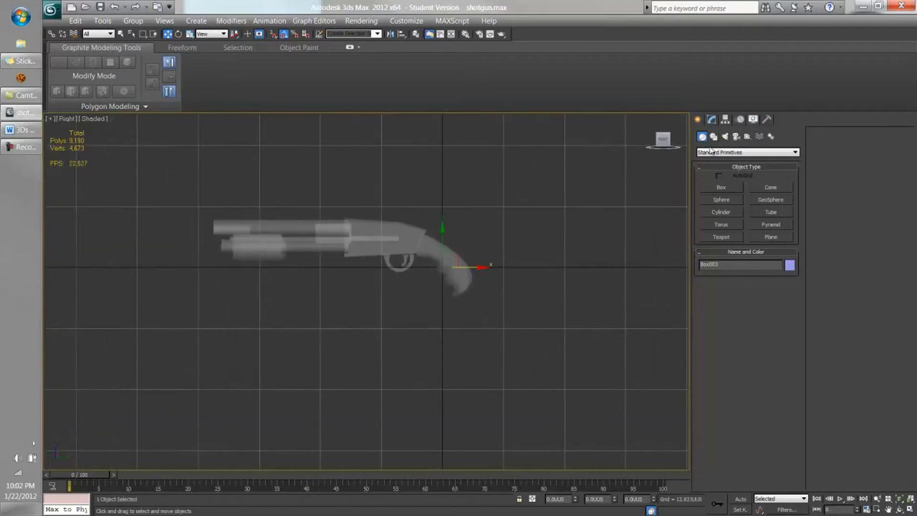
- Try shifting only the shotgun's pivot slightly upward, undo the move and leave pivot editing
click(725, 120)
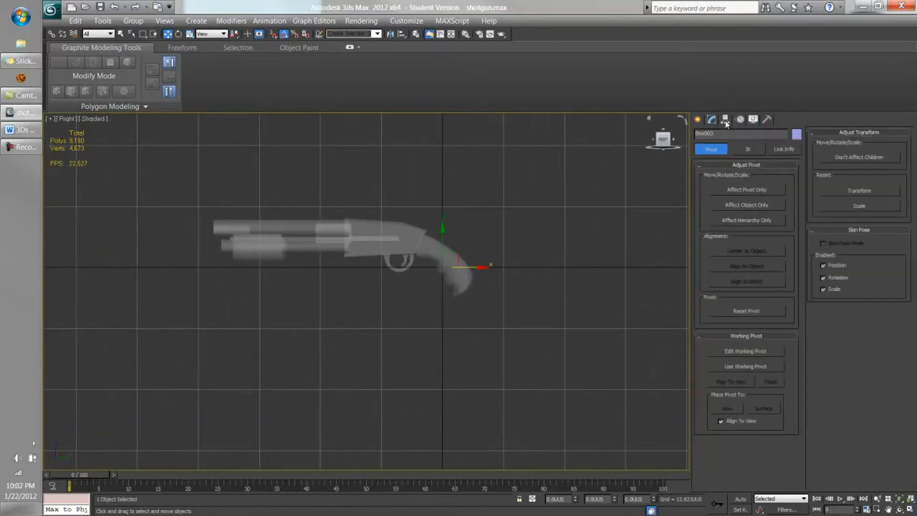
click(751, 191)
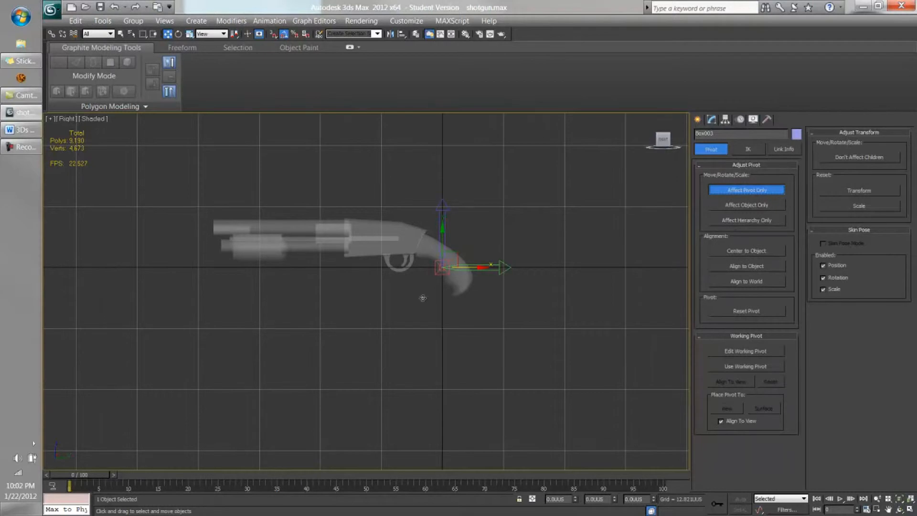
mouse_move(440, 231)
mouse_down()
mouse_move(439, 306)
mouse_move(438, 187)
mouse_move(438, 241)
mouse_move(440, 225)
mouse_up()
key(ctrl+z)
scroll(486, 266, up, 1)
middle_drag(487, 267, 473, 305)
scroll(460, 307, up, 2)
middle_drag(398, 315, 411, 231)
scroll(410, 231, down, 2)
click(767, 190)
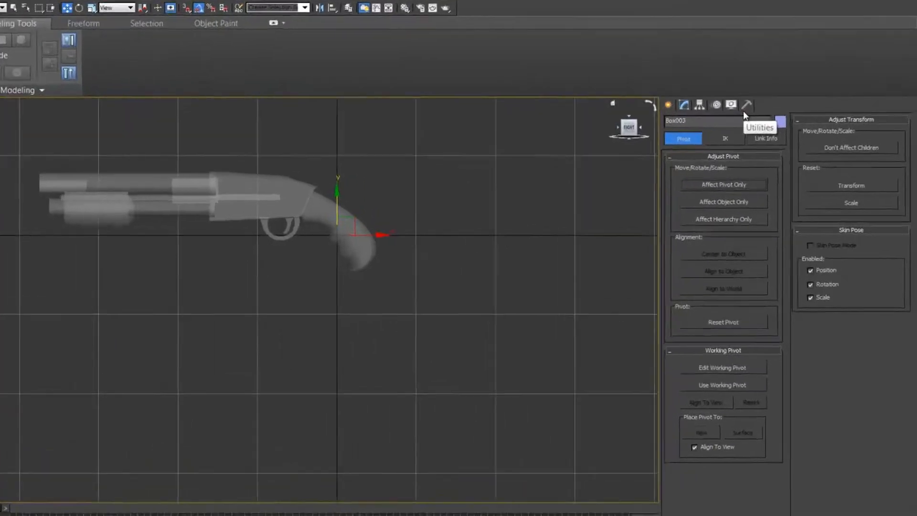
- Reset the selected shotgun's transform with the Reset XForm utility, and close the utility
click(766, 120)
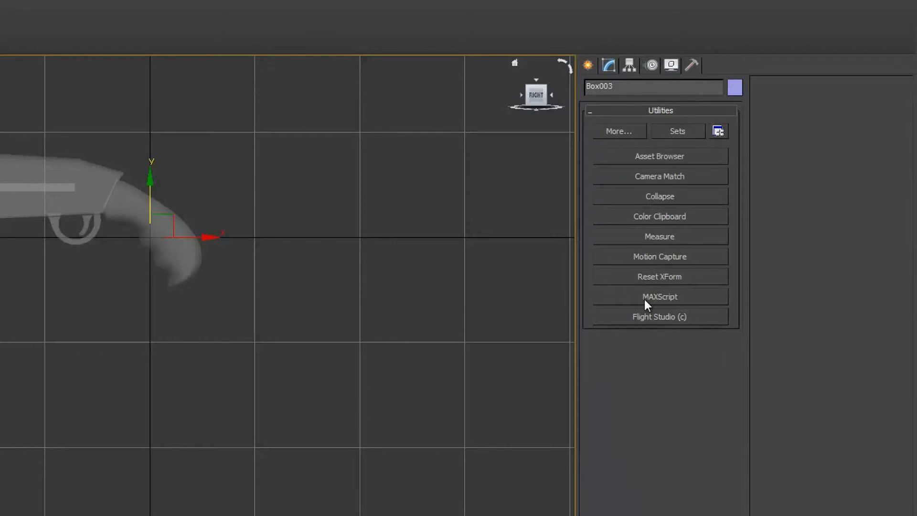
click(645, 276)
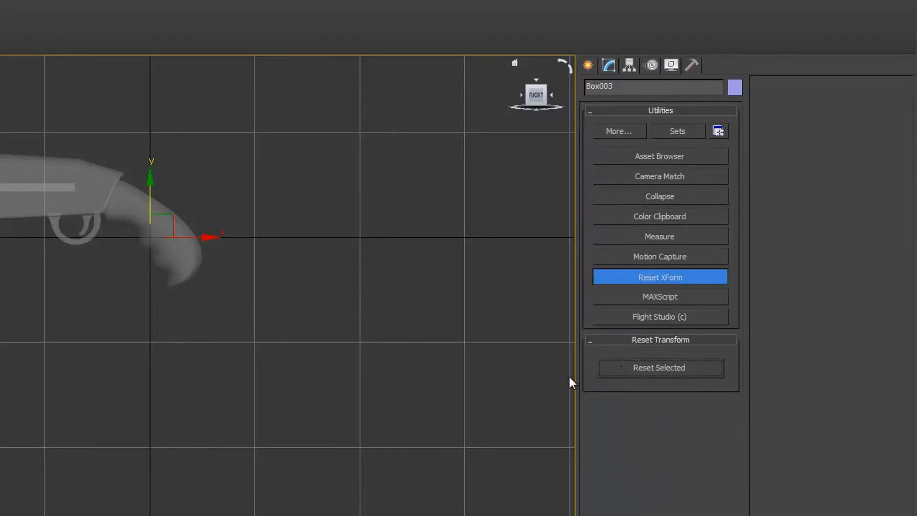
click(677, 276)
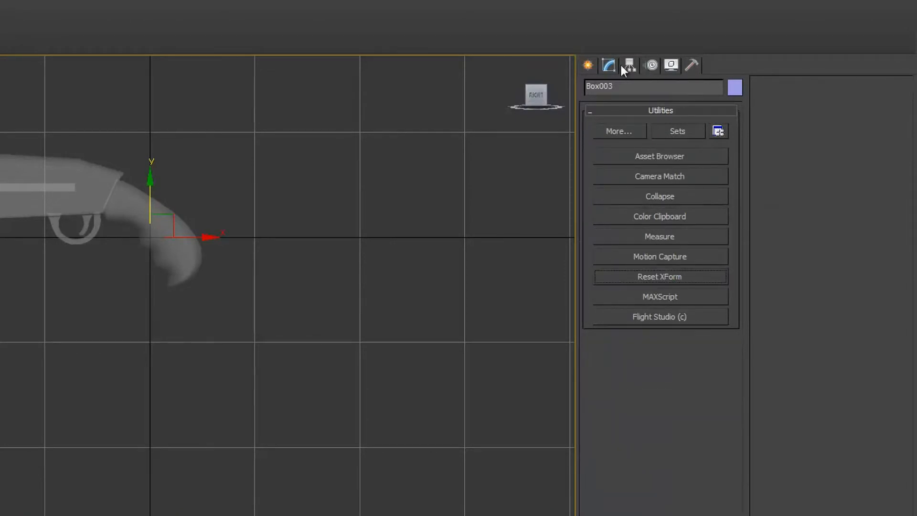
- Collapse the XForm modifier into the shotgun's Editable Mesh
click(608, 65)
right_click(641, 258)
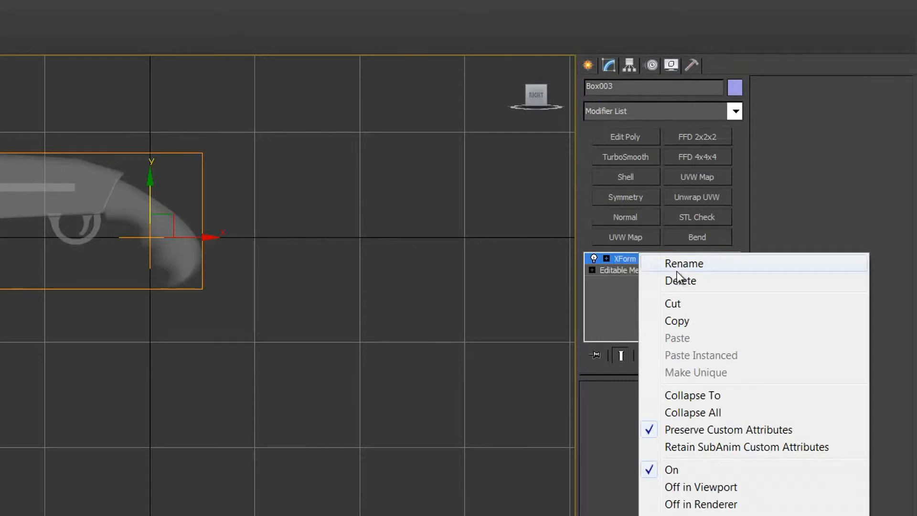
click(685, 396)
- Open the Bone Tools, turn on Bone Edit Mode and start the Create Bones command
middle_drag(234, 354, 295, 382)
scroll(295, 382, down, 5)
scroll(296, 382, up, 2)
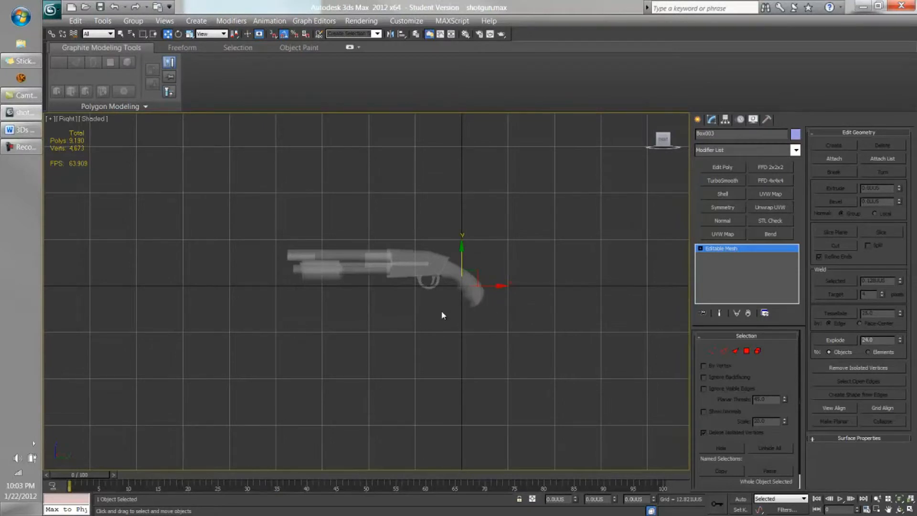
middle_drag(487, 263, 504, 274)
scroll(465, 298, up, 3)
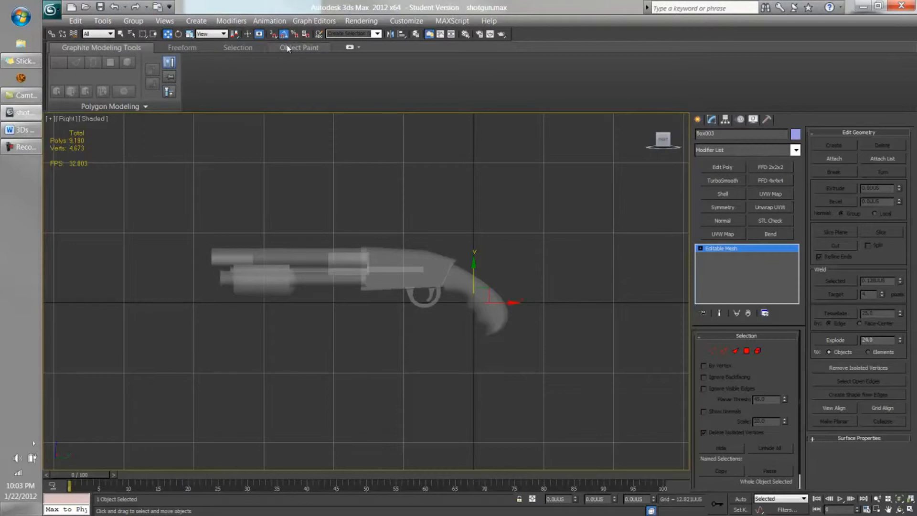
click(276, 21)
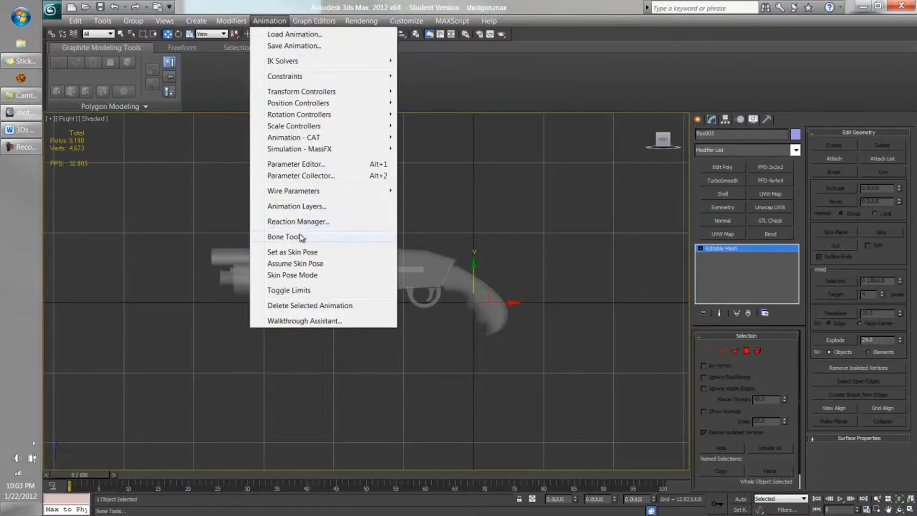
click(289, 237)
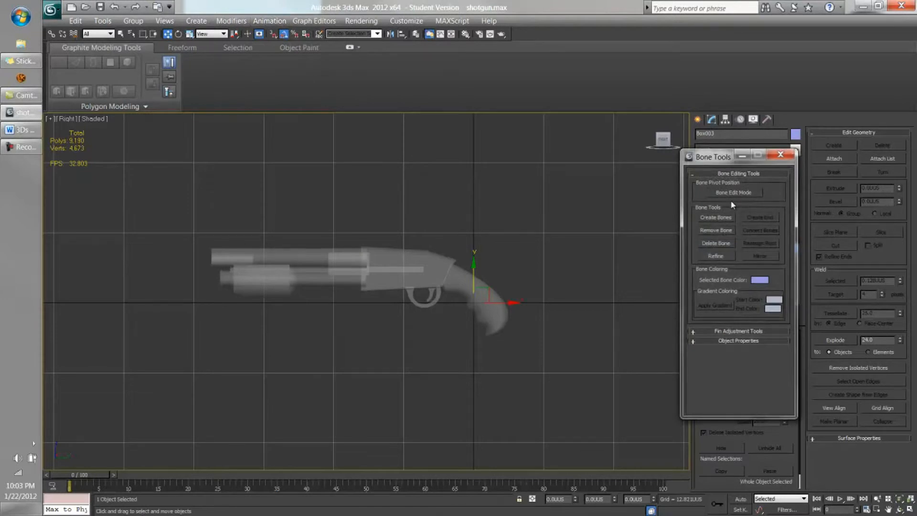
click(740, 194)
click(715, 217)
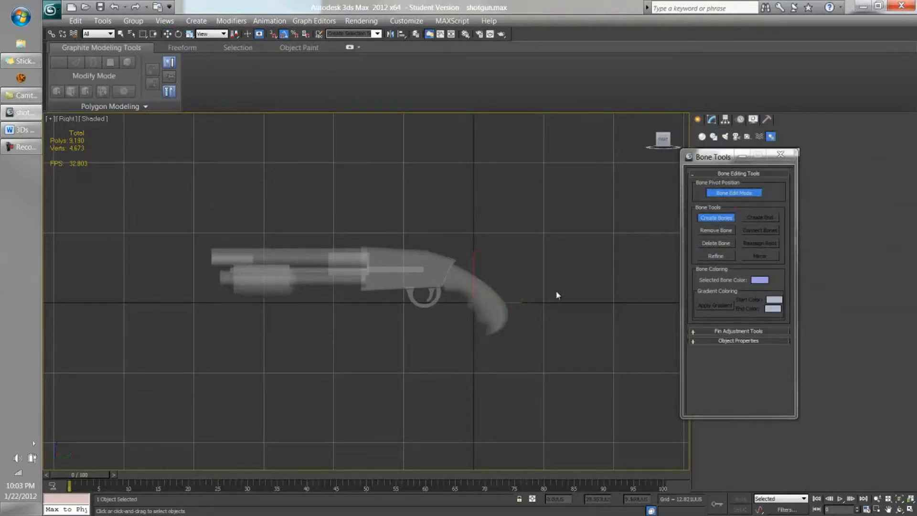
- Draw a chain of three bones in the Right view from the grip through the receiver to the barrel's muzzle, and end the chain
middle_drag(522, 271, 499, 256)
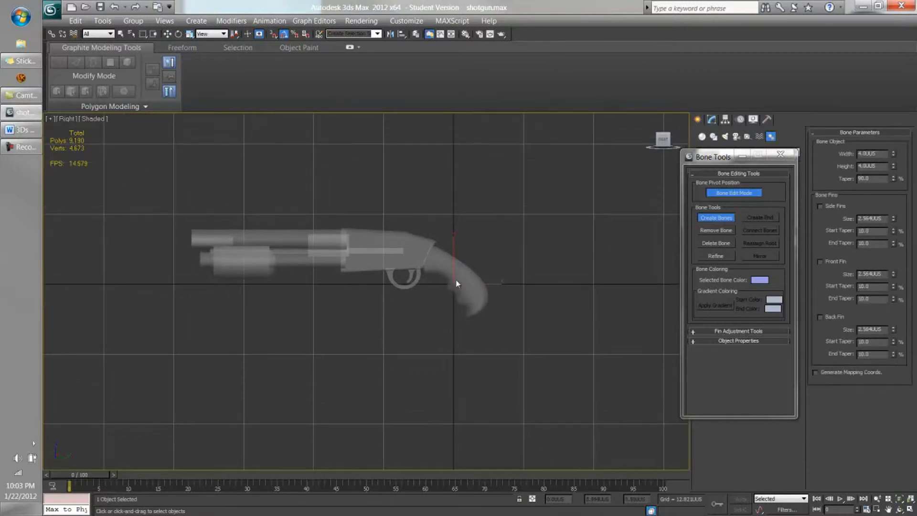
scroll(469, 277, up, 3)
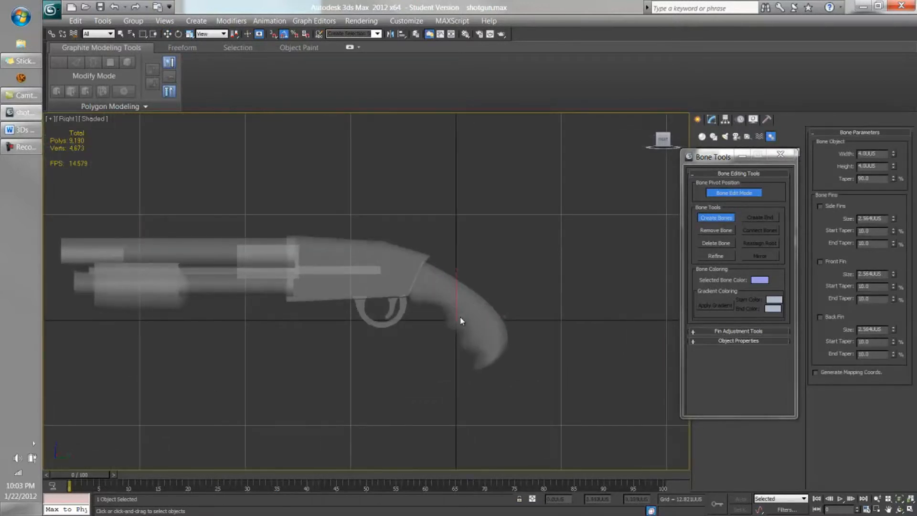
click(449, 305)
click(484, 178)
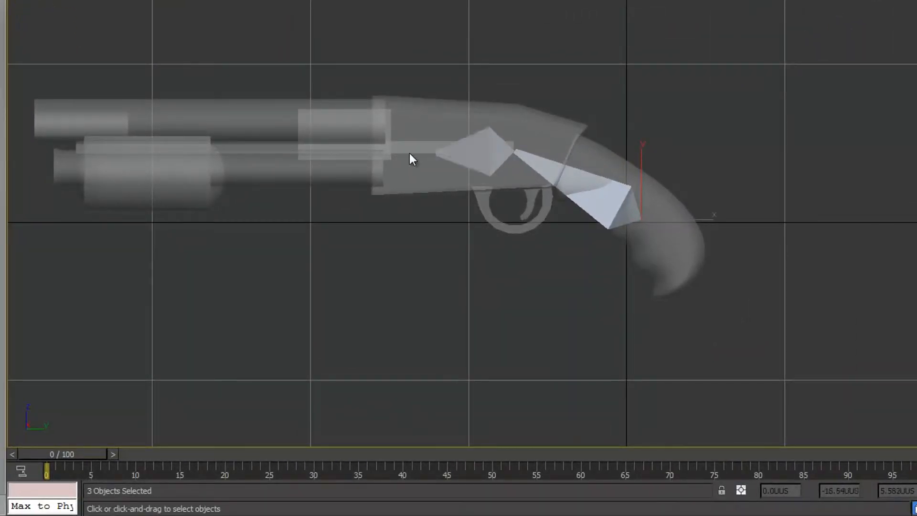
click(285, 147)
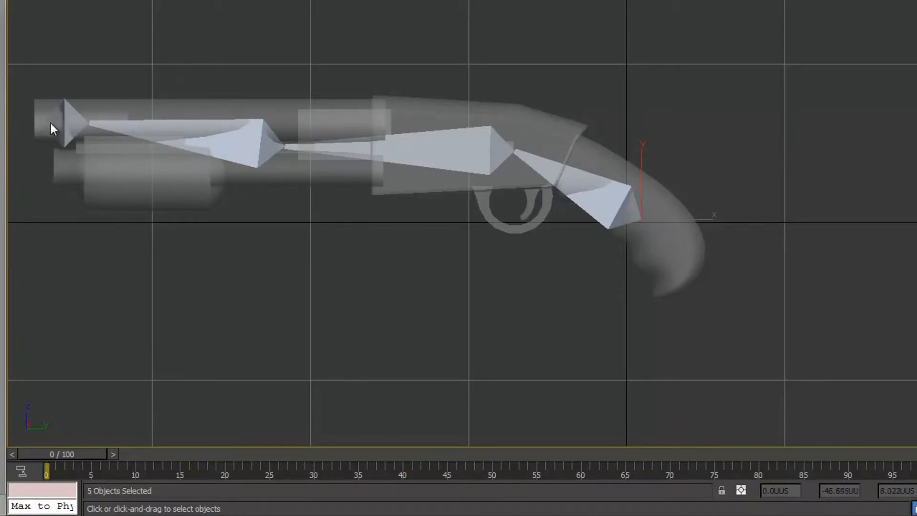
right_click(56, 124)
- Select the small end bone at the muzzle with the Move tool and delete it
middle_drag(104, 166, 249, 115)
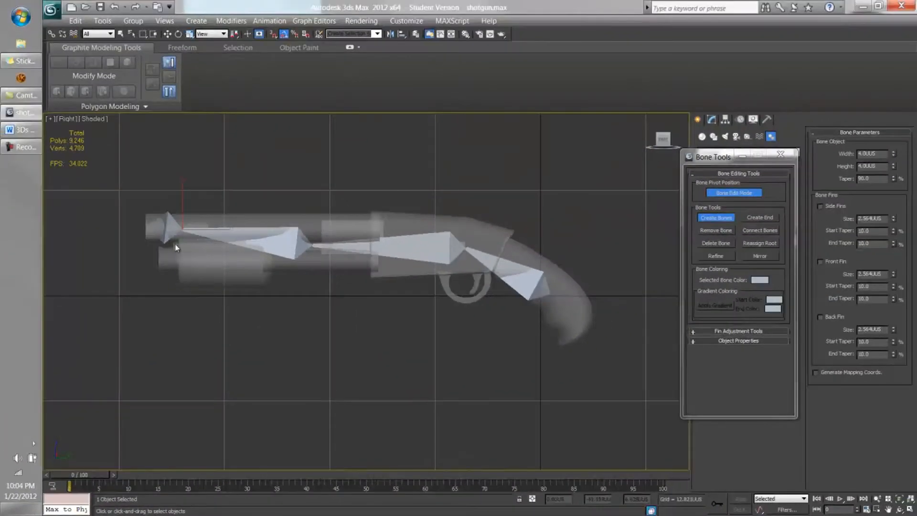
middle_drag(236, 249, 447, 295)
scroll(447, 295, up, 2)
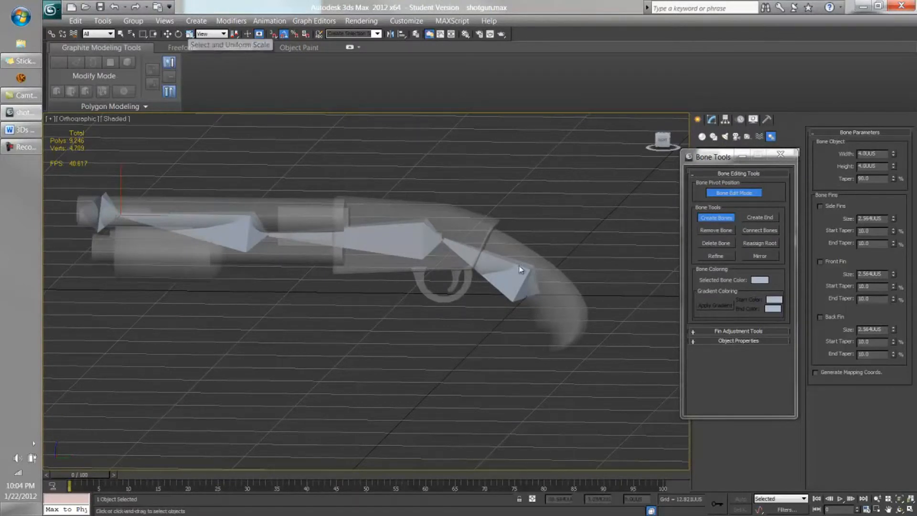
middle_drag(69, 245, 179, 245)
alt+middle_drag(273, 252, 251, 237)
click(167, 35)
click(154, 205)
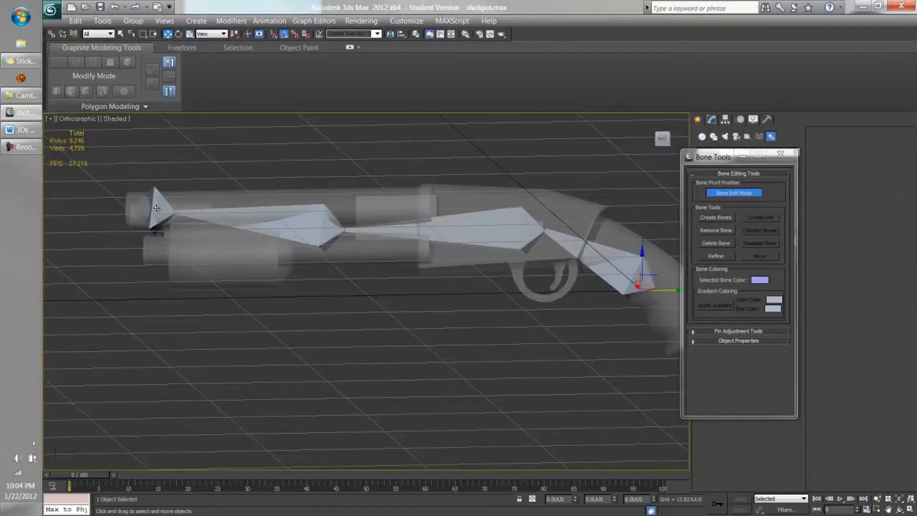
click(152, 226)
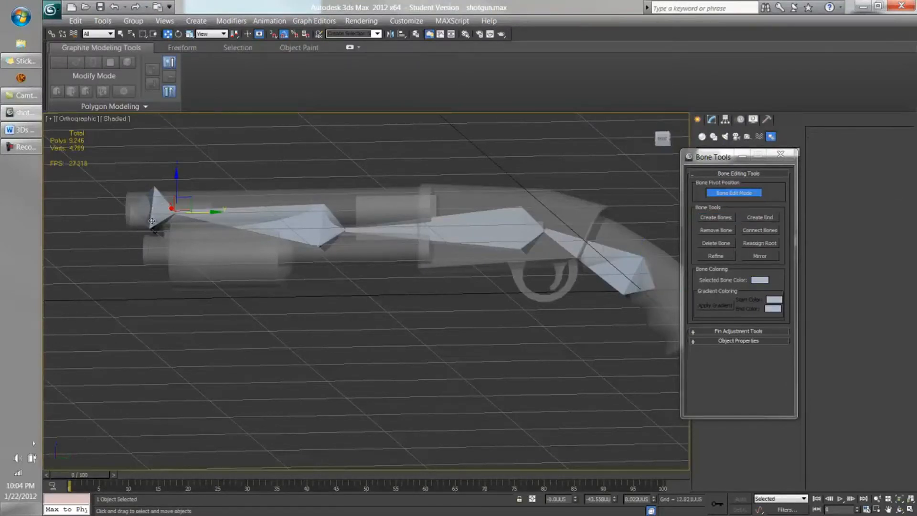
key(Delete)
- Select the grip bone and scale it narrower across the X axis so it fits inside the grip
scroll(245, 232, down, 2)
middle_drag(246, 232, 169, 198)
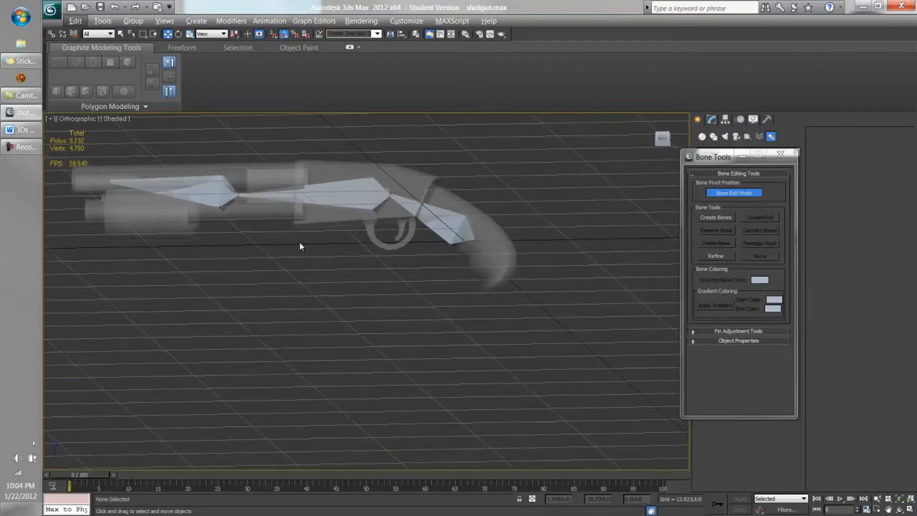
alt+middle_drag(385, 242, 371, 255)
click(410, 225)
middle_drag(319, 230, 343, 299)
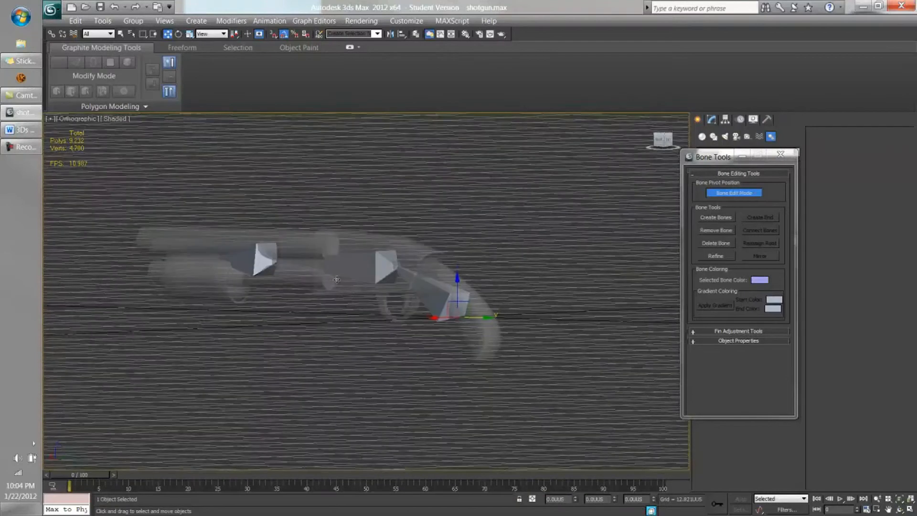
scroll(343, 299, up, 1)
click(178, 33)
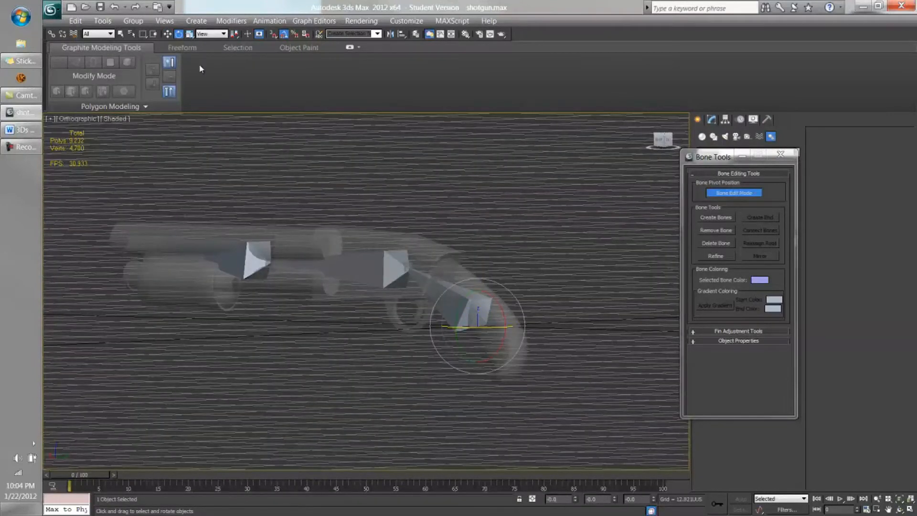
click(190, 34)
alt+middle_drag(464, 328, 437, 395)
drag(417, 405, 427, 398)
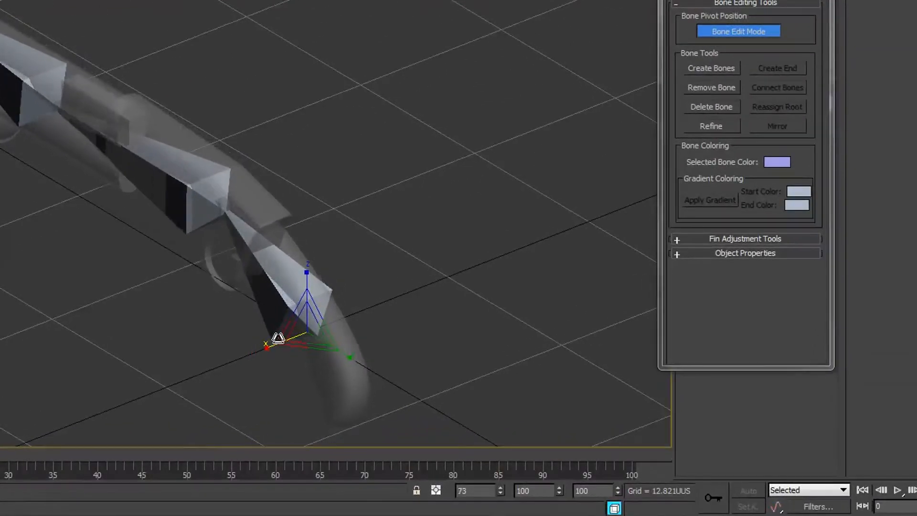
drag(278, 338, 335, 463)
key(ctrl+z)
- Try scaling the grip bone uniformly, and undo the change
click(275, 306)
click(194, 202)
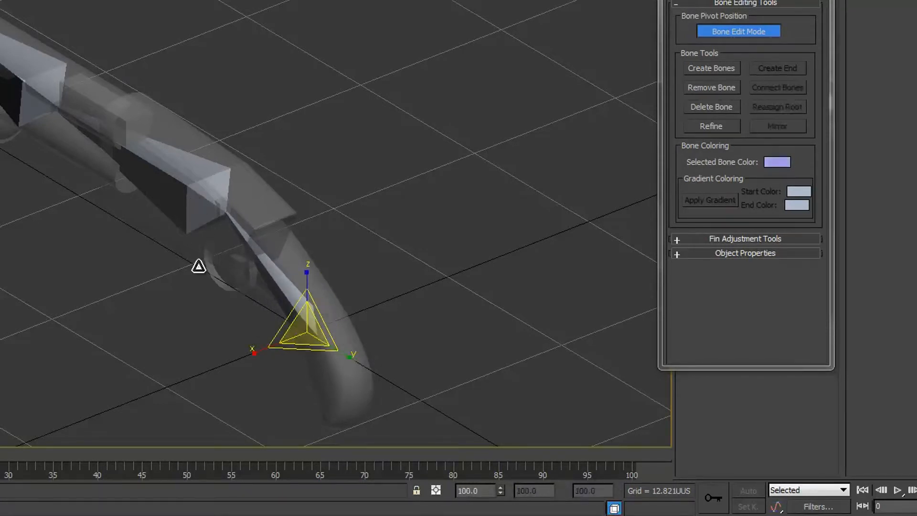
drag(301, 331, 296, 354)
key(ctrl+z)
- Select the bone inside the barrel and scale it thinner to fit the model
middle_drag(113, 243, 284, 237)
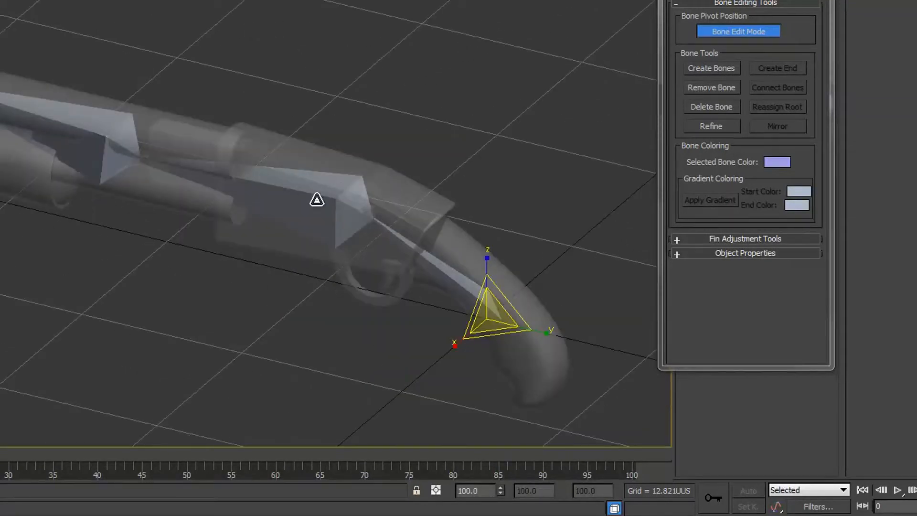
click(94, 152)
drag(149, 204, 225, 185)
alt+middle_drag(146, 211, 223, 258)
alt+middle_drag(268, 239, 181, 200)
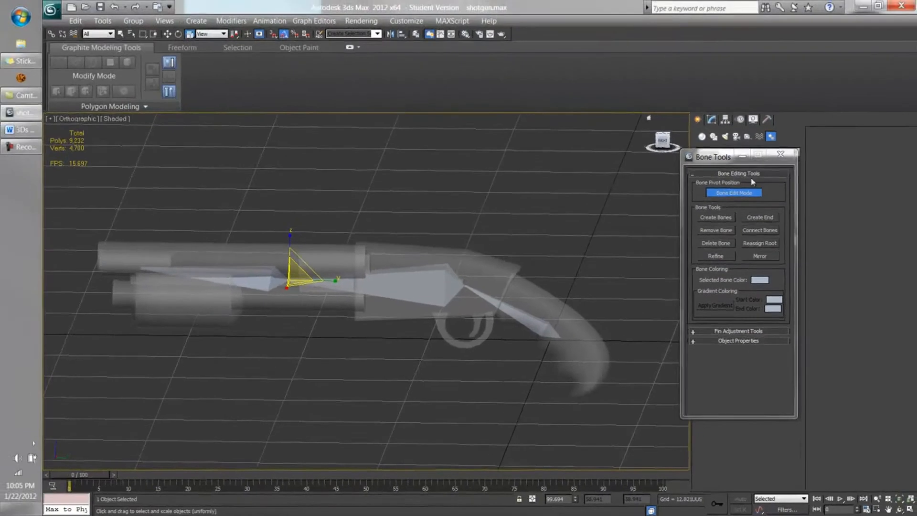
- Turn off Bone Edit Mode, switch to the Move tool and close the Bone Tools
click(732, 193)
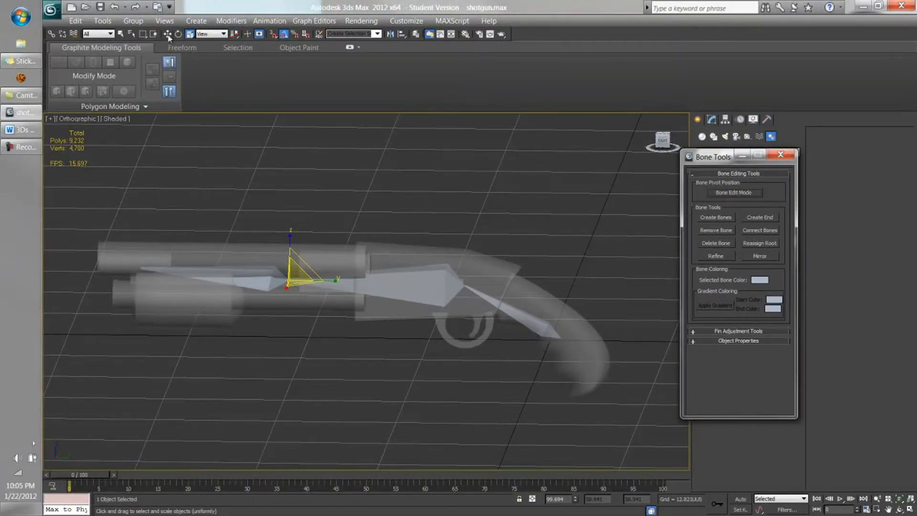
click(166, 33)
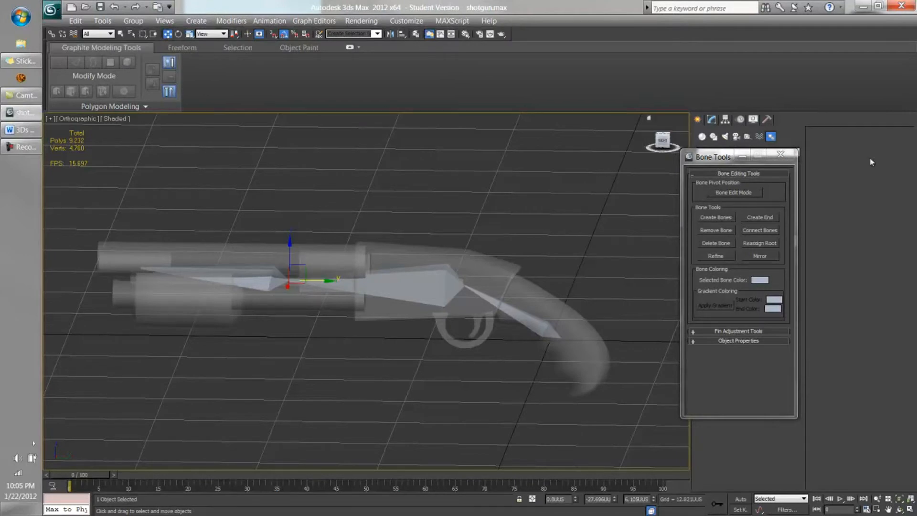
click(778, 155)
- Return to the Right view and add a Skin modifier to the selected barrel bone
middle_drag(404, 292, 424, 285)
scroll(410, 249, down, 2)
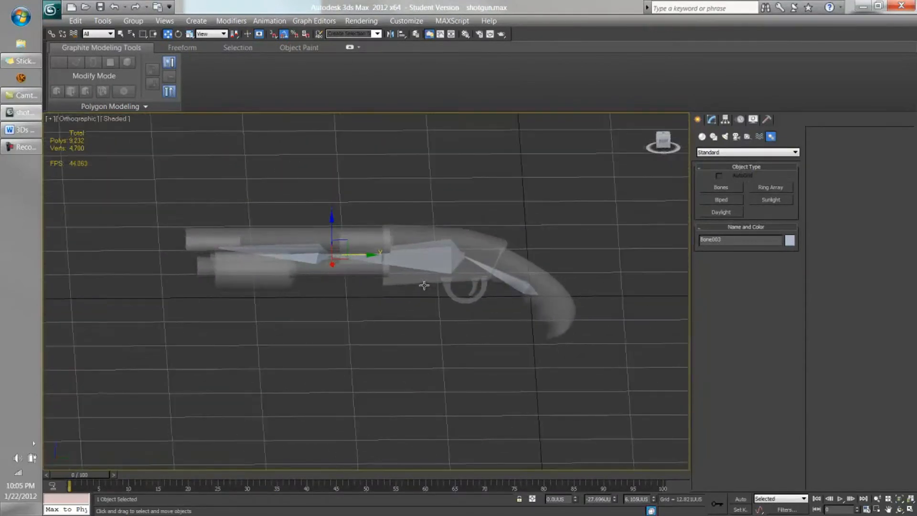
click(663, 141)
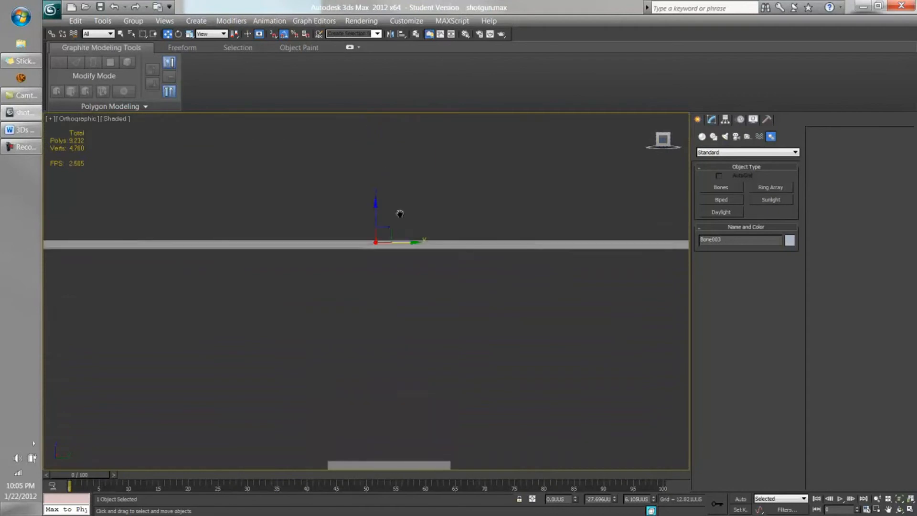
middle_drag(401, 234, 417, 310)
scroll(399, 272, up, 10)
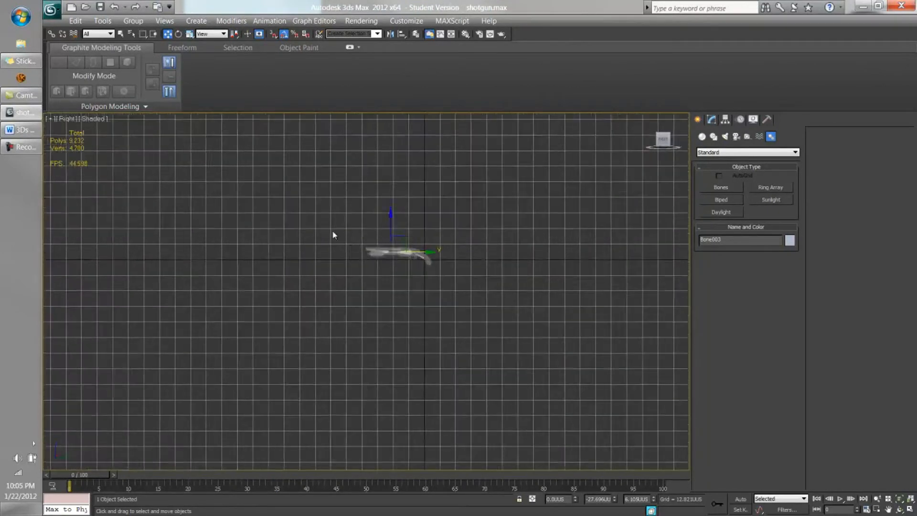
click(713, 121)
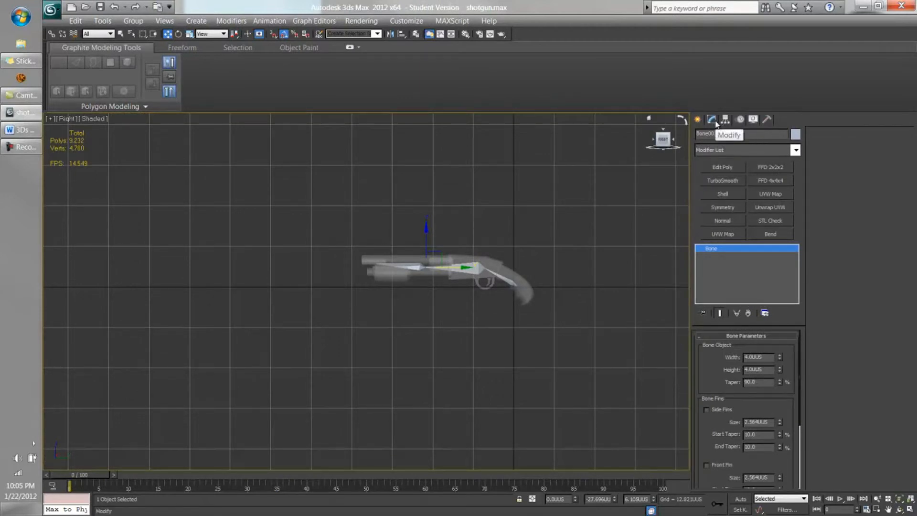
click(735, 151)
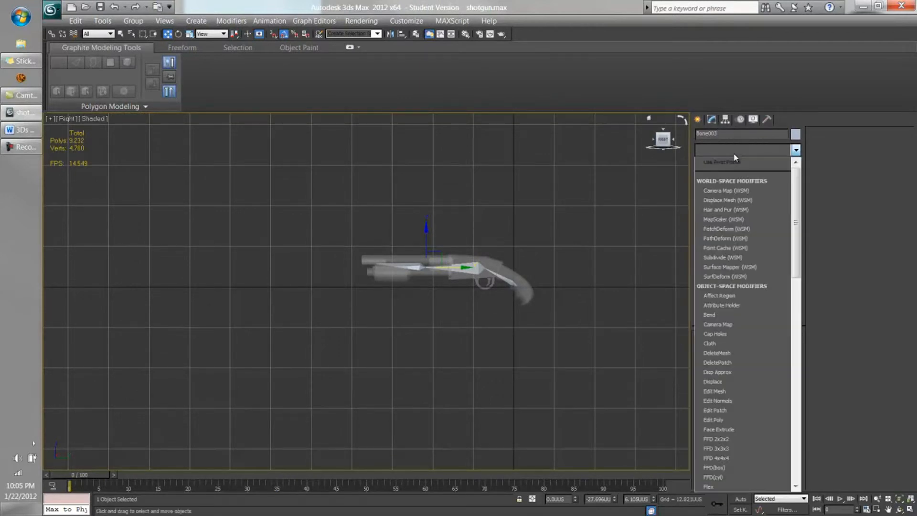
drag(795, 200, 794, 370)
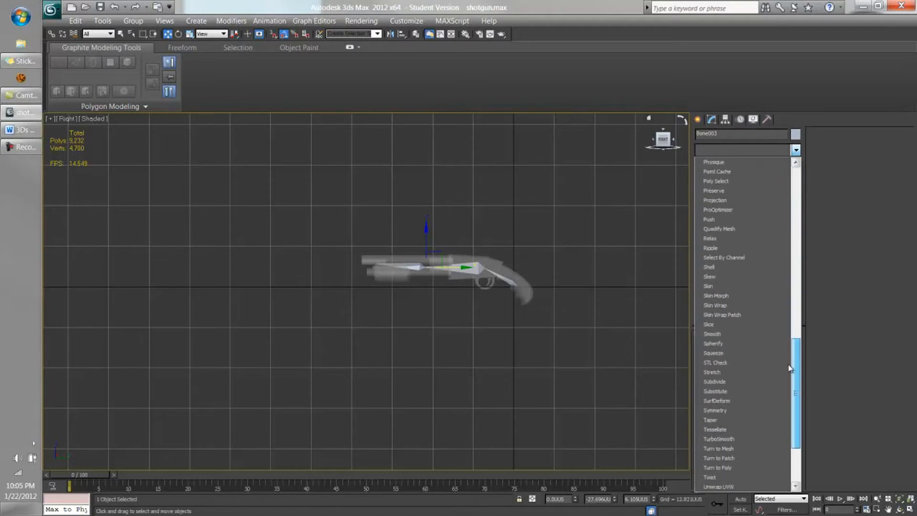
click(714, 286)
- Enter the Skin modifier's Envelope level and add Box003, Bone002 and Bone001 to its bones list
click(710, 248)
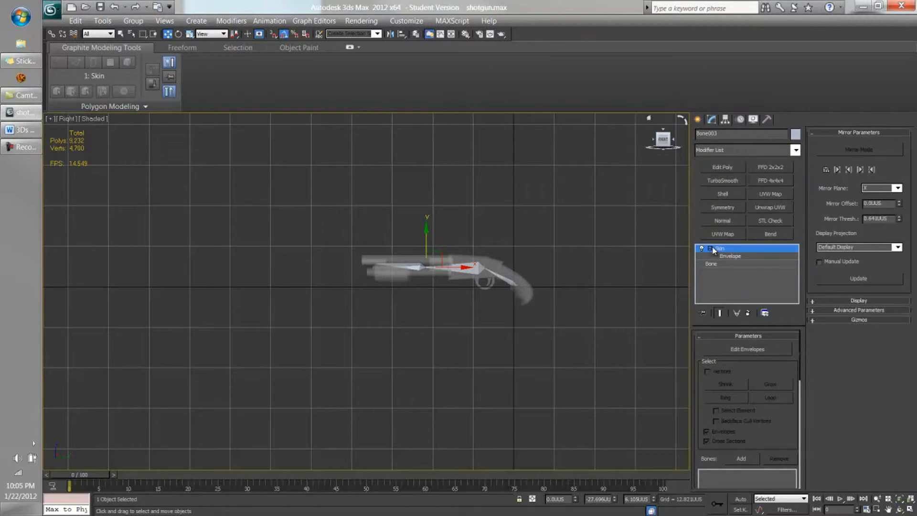
click(729, 256)
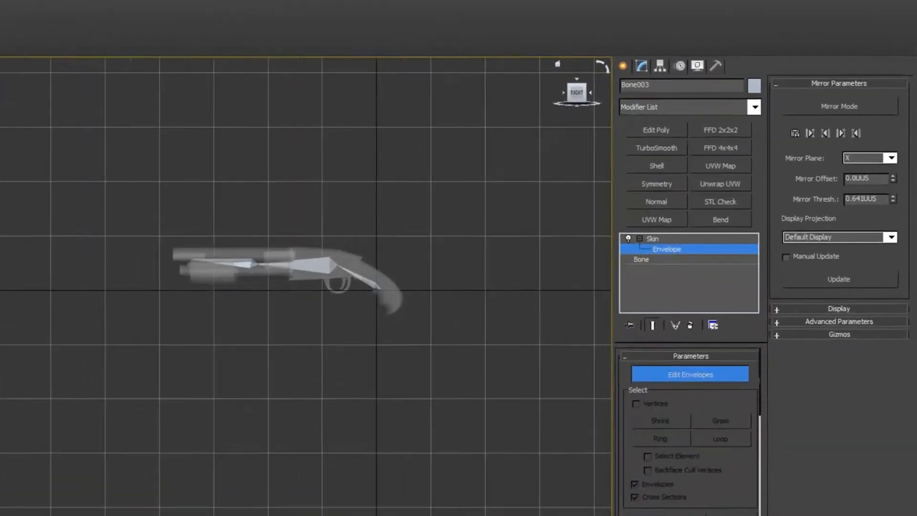
click(681, 515)
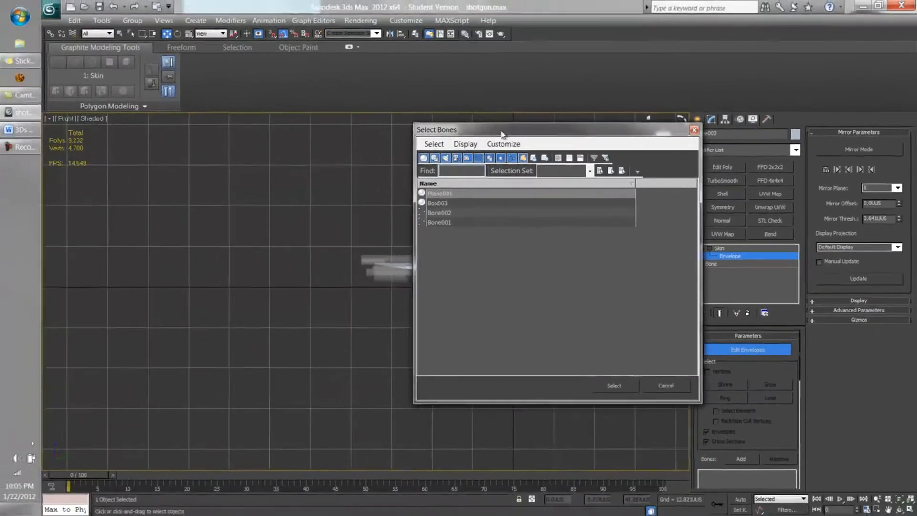
drag(402, 97, 590, 103)
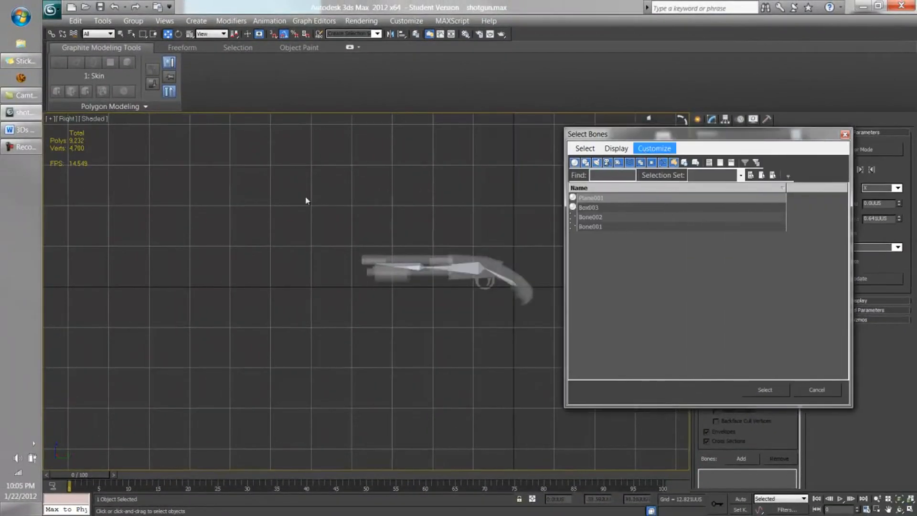
click(597, 208)
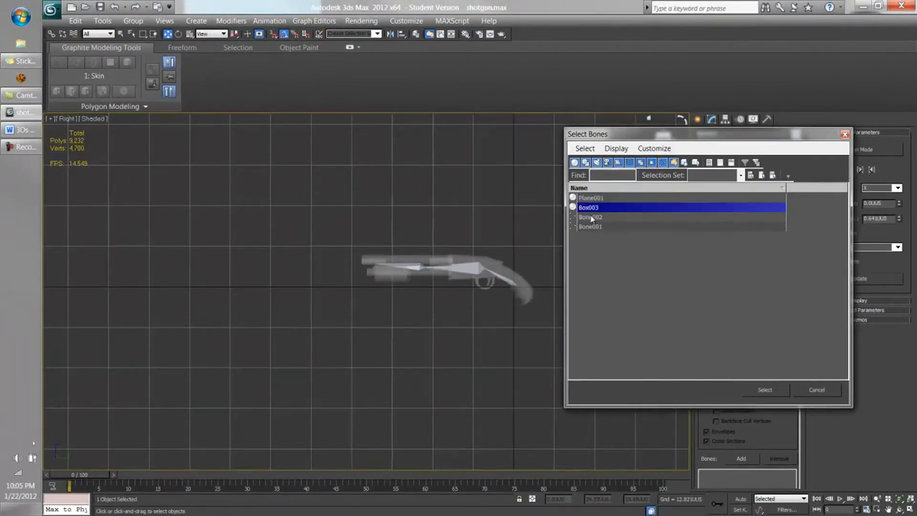
shift+click(594, 228)
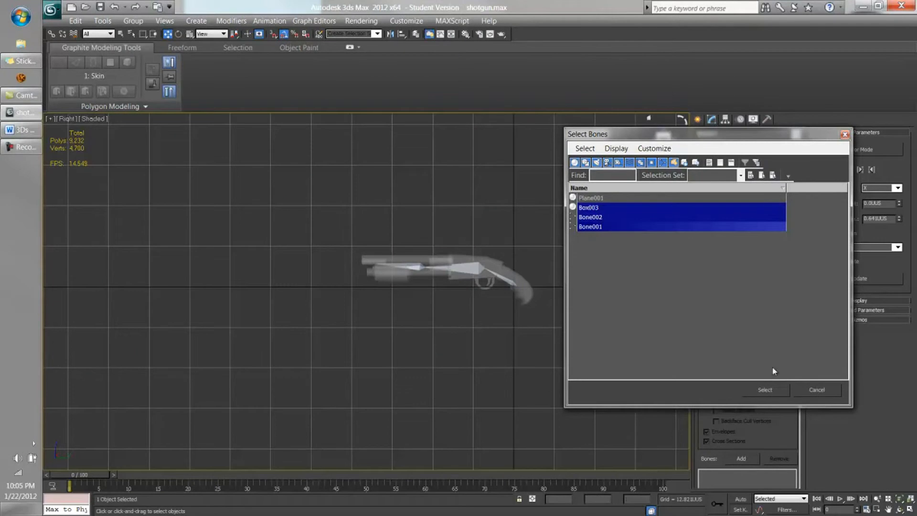
click(768, 393)
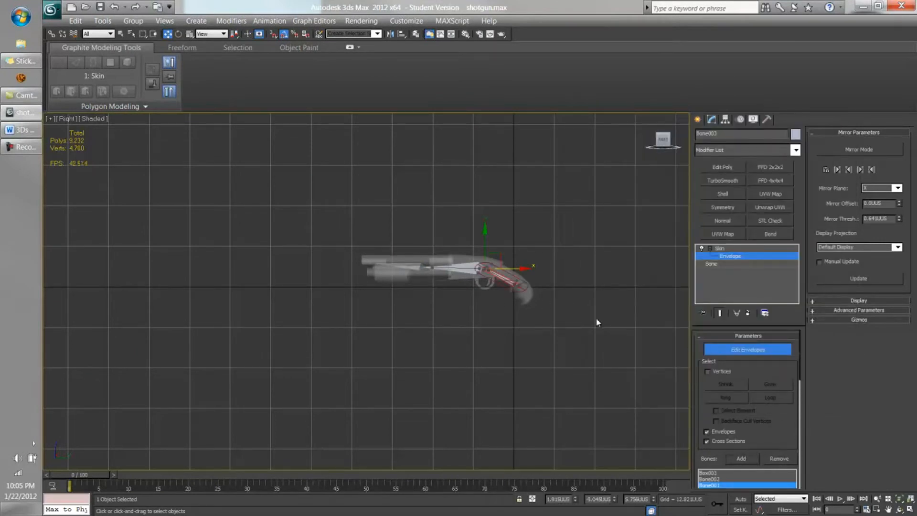
- Leave Edit Envelopes mode and collapse the Skin modifier in the stack
middle_drag(577, 287, 578, 319)
scroll(536, 338, up, 5)
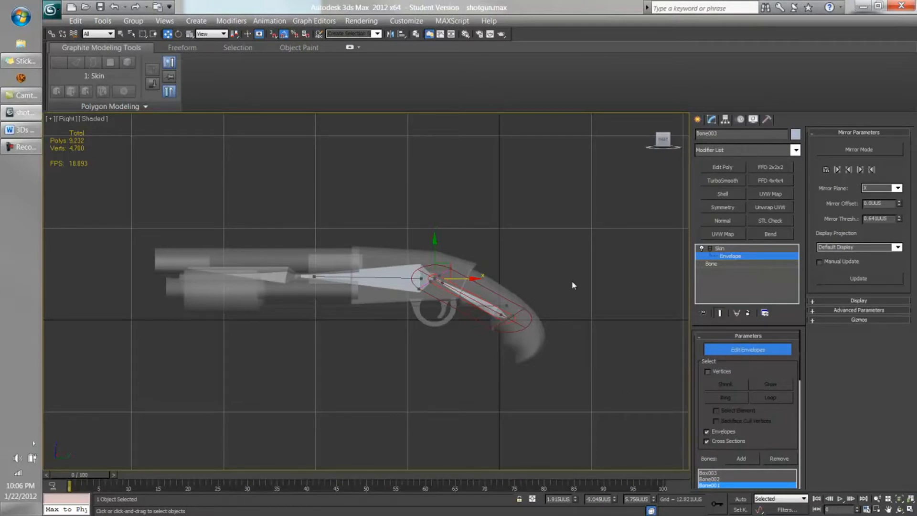
click(756, 353)
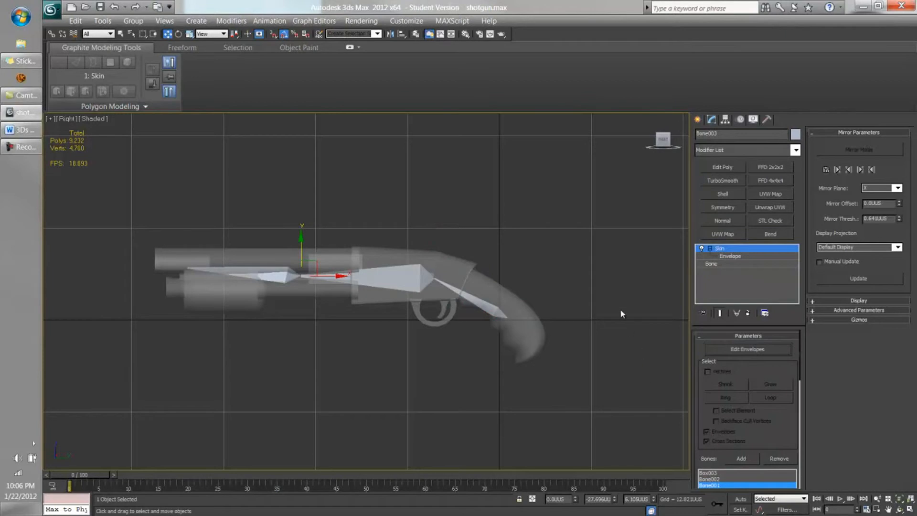
middle_drag(624, 282, 625, 239)
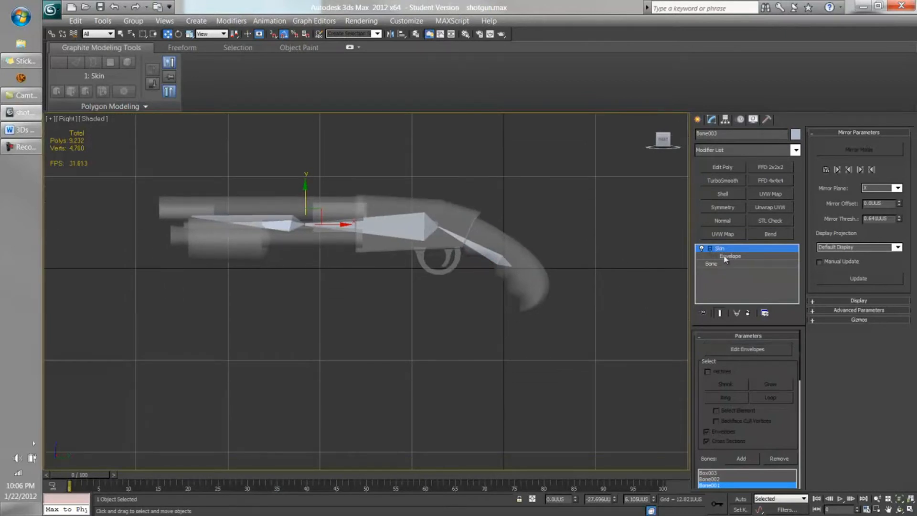
click(709, 248)
middle_drag(577, 375, 603, 385)
middle_drag(508, 368, 558, 388)
scroll(563, 369, down, 1)
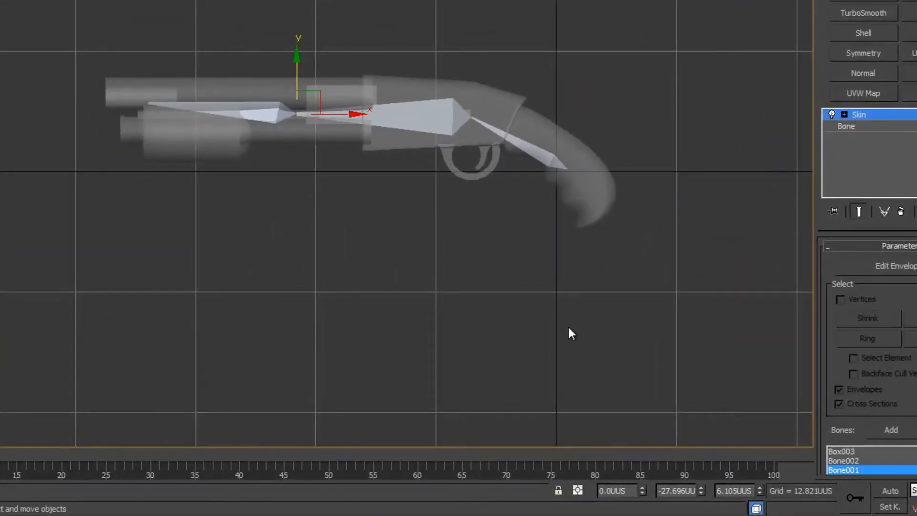
middle_drag(356, 176, 329, 156)
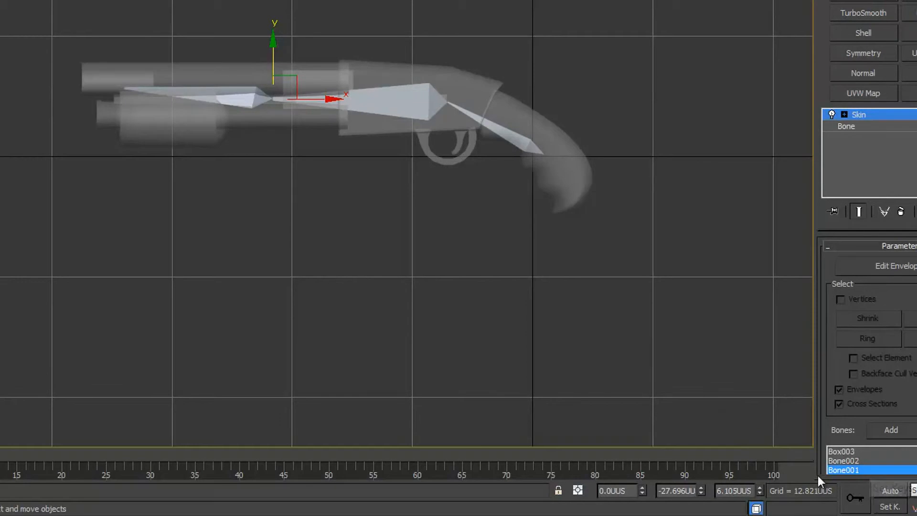
middle_drag(538, 303, 543, 315)
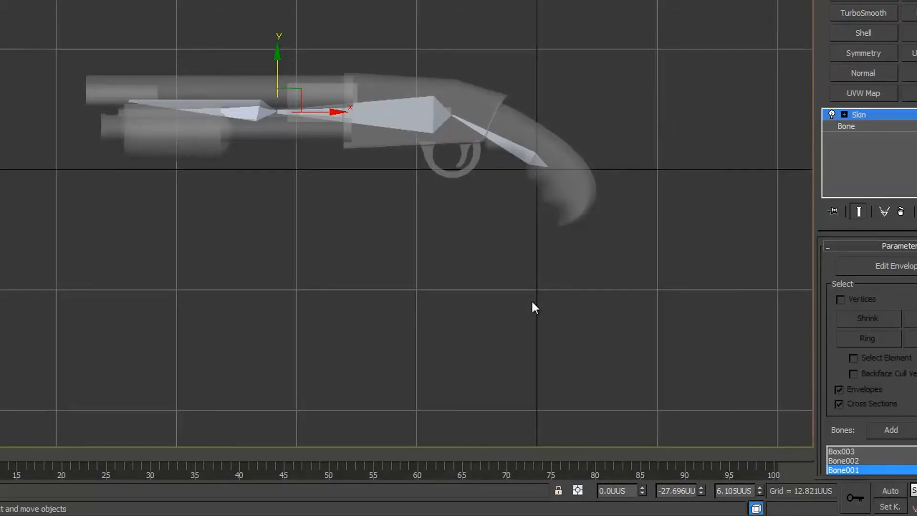
- Turn on Set Key mode and select the shotgun mesh together with all its bones
click(894, 508)
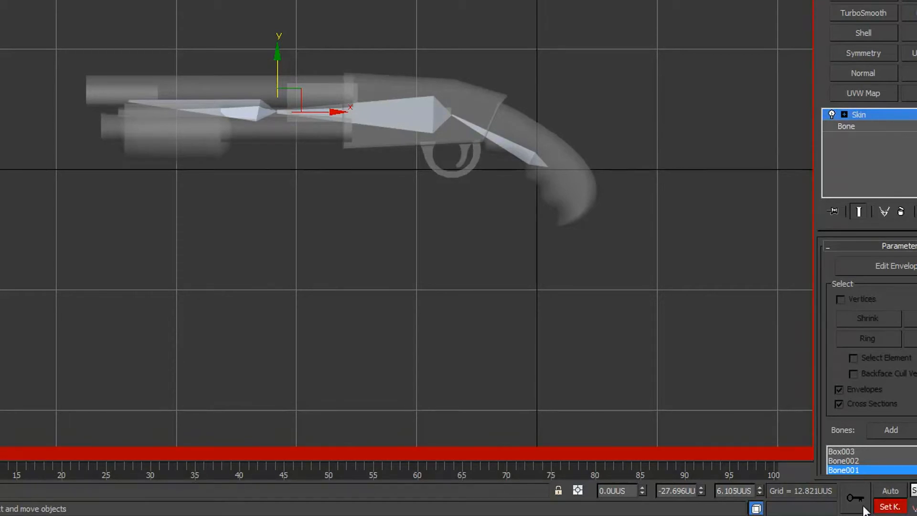
middle_drag(270, 215, 305, 237)
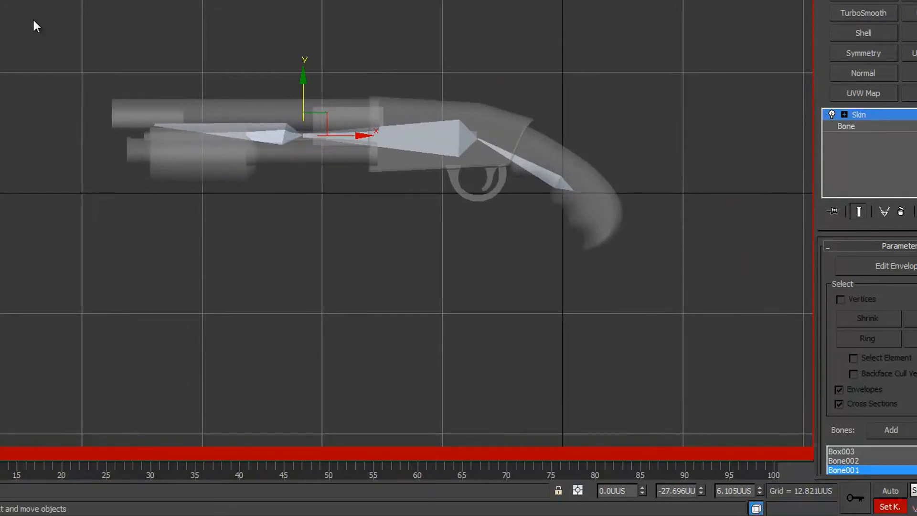
drag(45, 7, 740, 352)
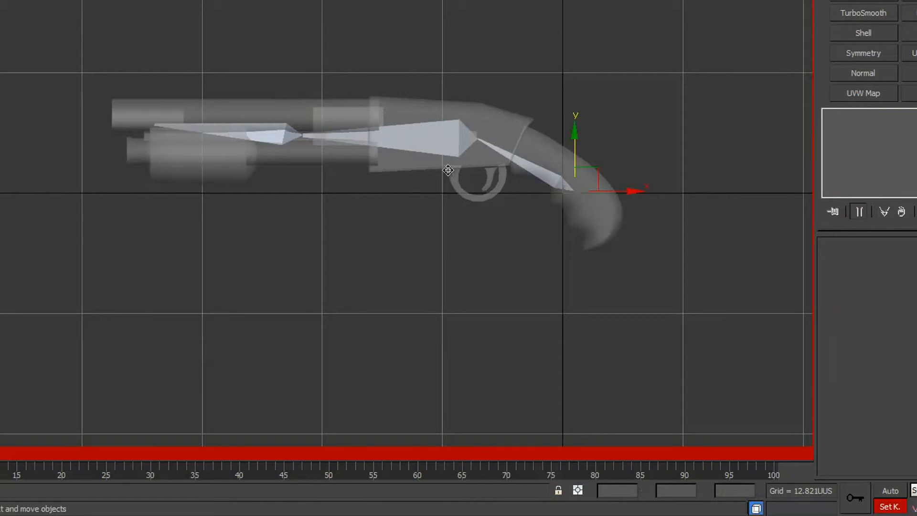
click(547, 181)
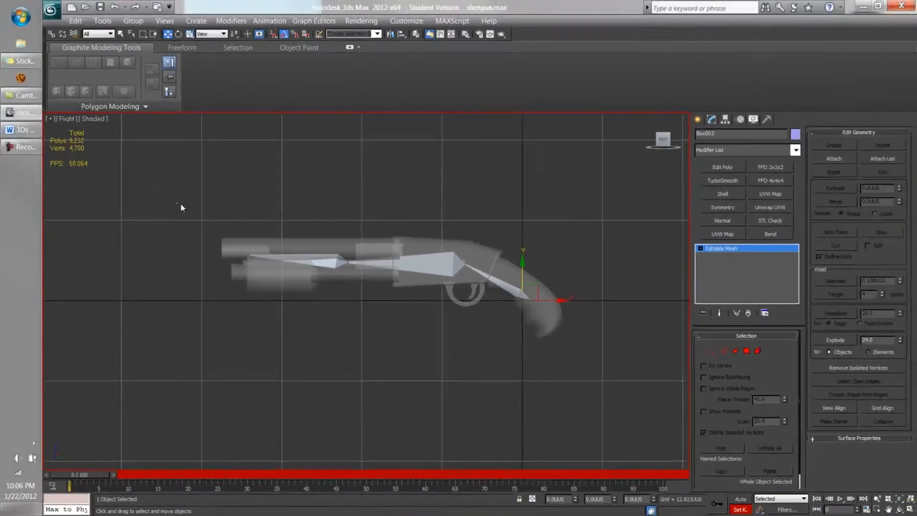
drag(548, 351, 618, 372)
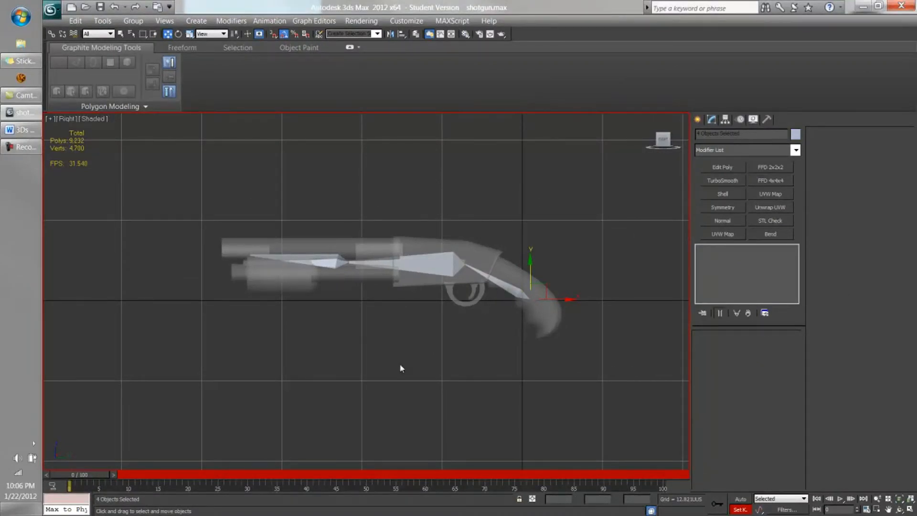
- Show edged faces in the Right view and key the selected objects at frames 0 and 30
click(94, 120)
click(137, 168)
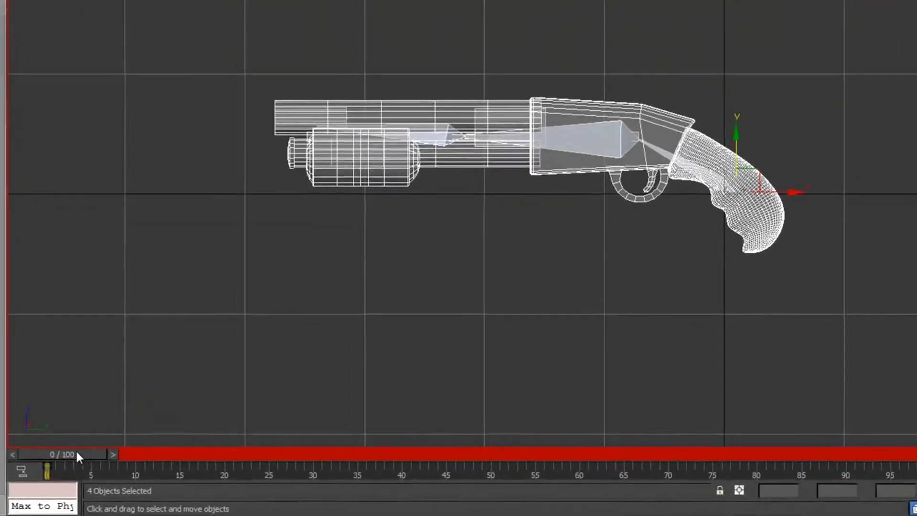
drag(89, 471, 333, 449)
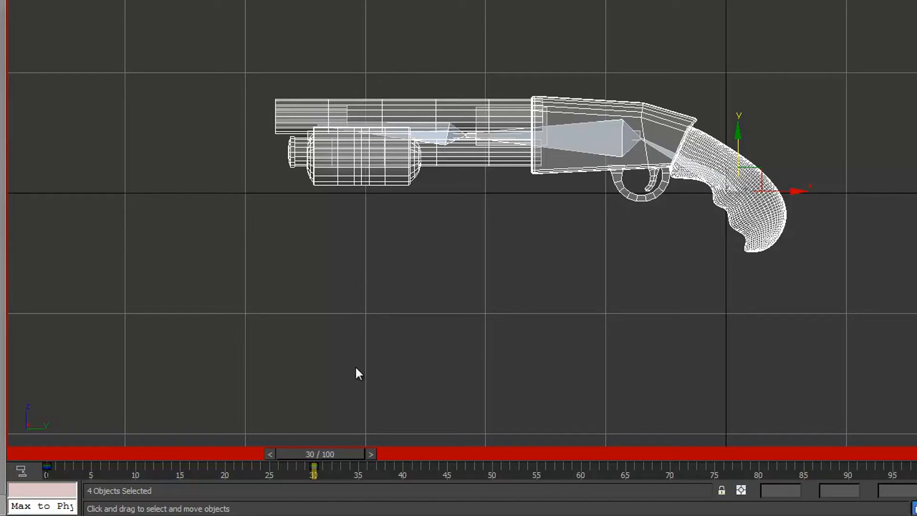
- At frame 7, rotate the selected mesh and bones so the barrel tilts slightly upward, and set a key
drag(324, 454, 126, 455)
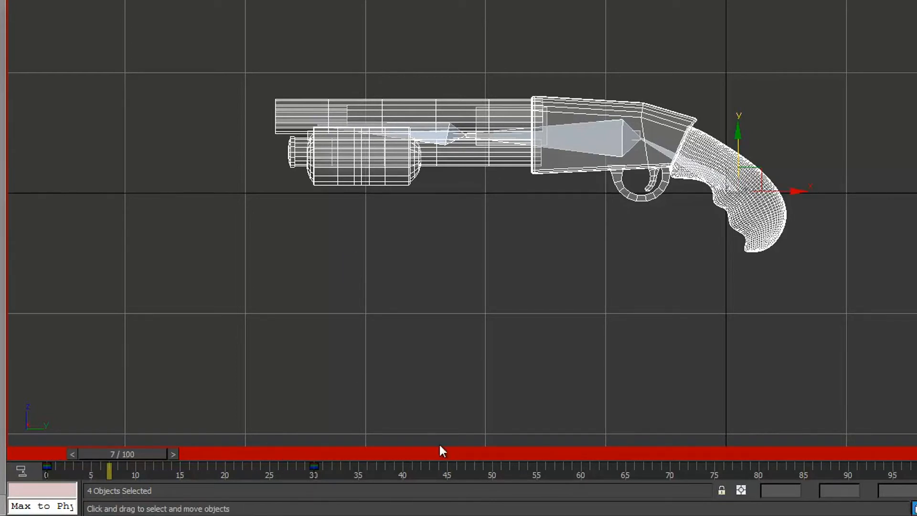
key(e)
drag(794, 147, 779, 164)
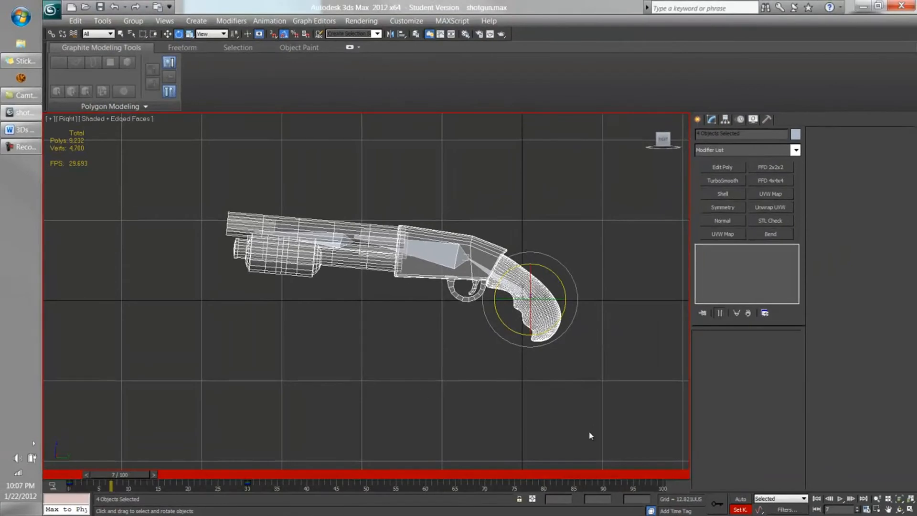
click(716, 508)
- Return the animation to frame 0 and turn off Set Key mode
drag(123, 474, 71, 475)
key(e)
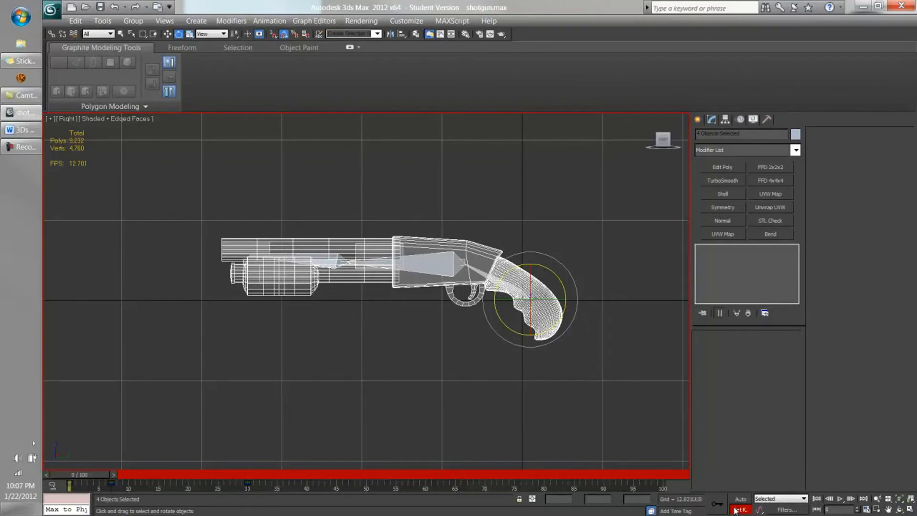
click(736, 510)
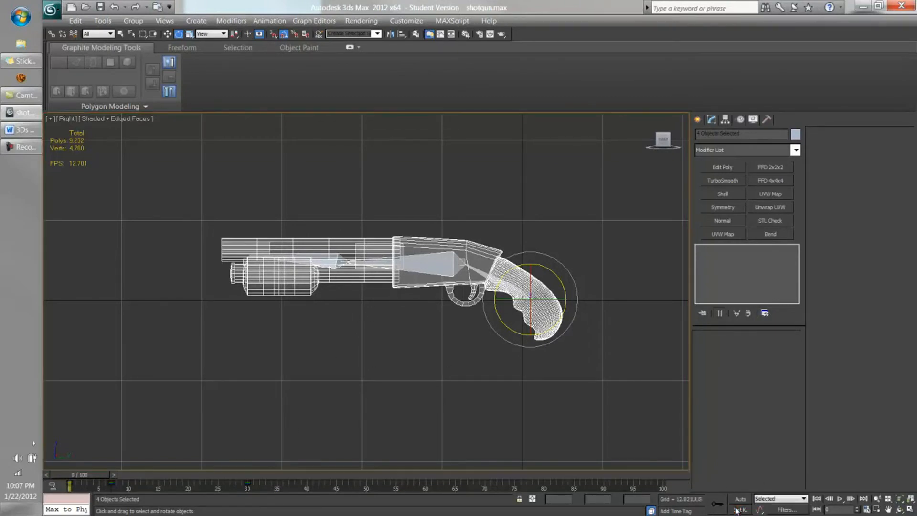
middle_drag(340, 353, 334, 369)
scroll(333, 369, down, 1)
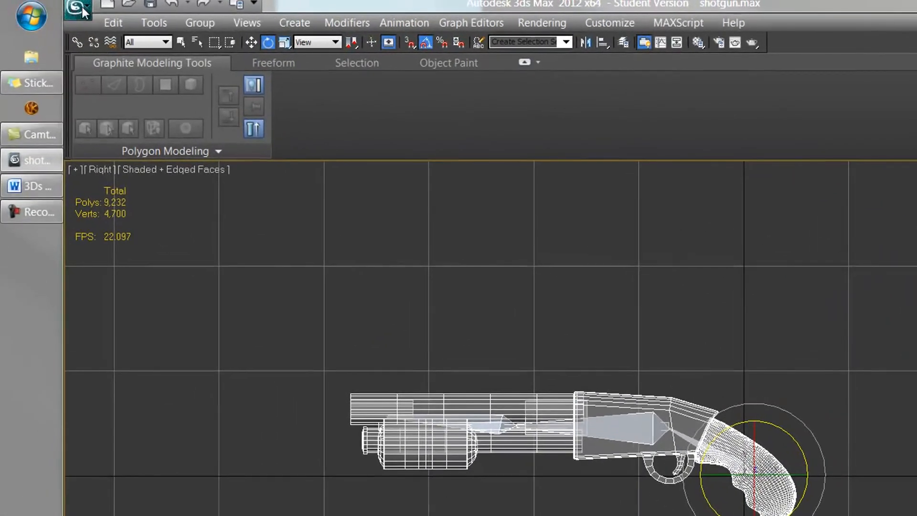
- Start exporting the keyed shotgun model to a file
click(85, 9)
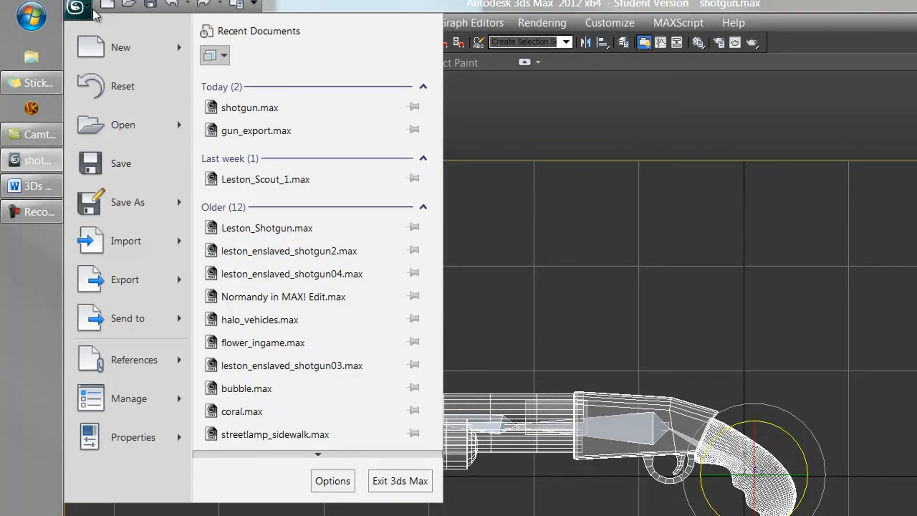
click(93, 11)
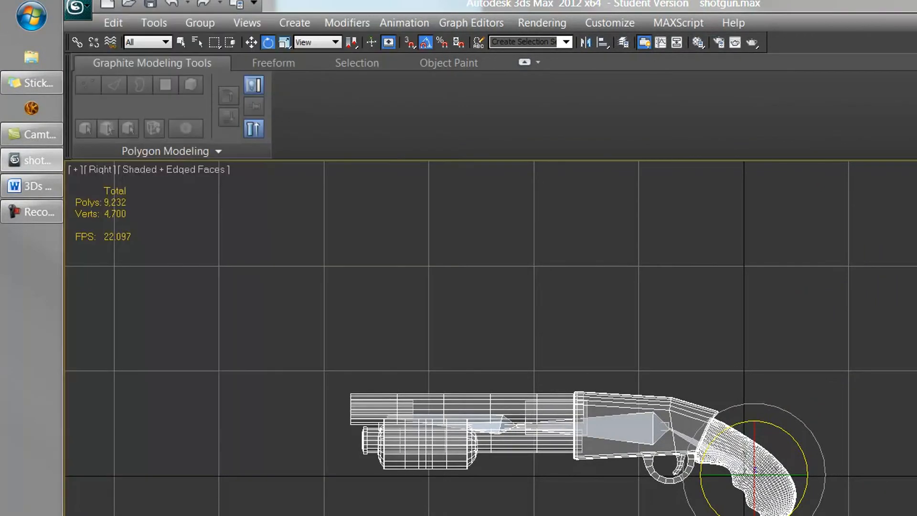
click(90, 9)
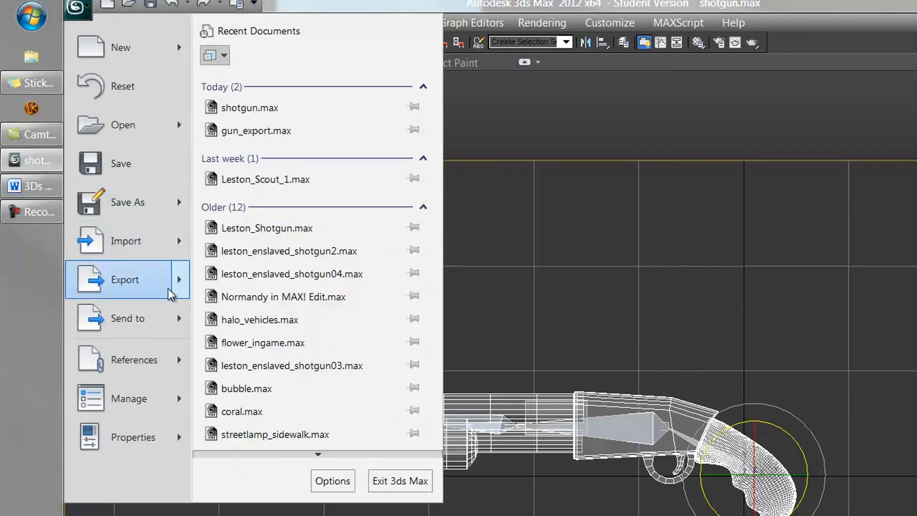
mouse_move(187, 287)
click(270, 161)
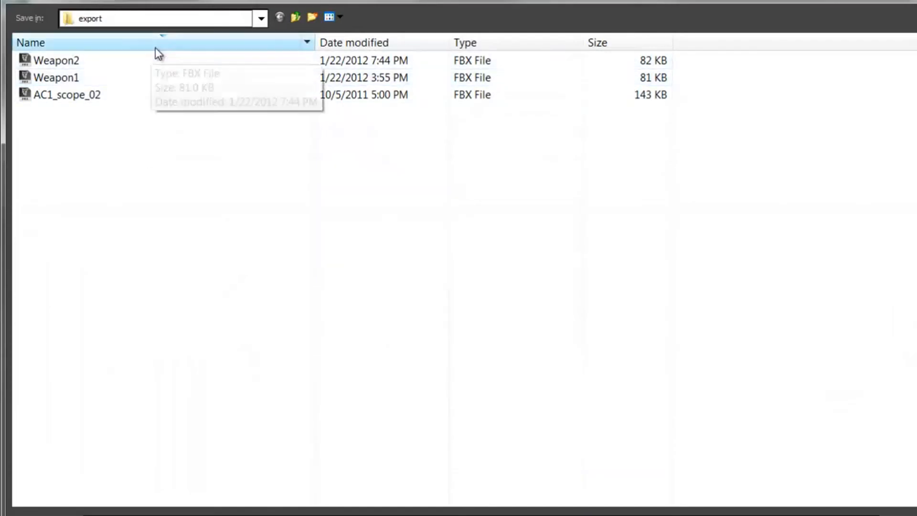
- Choose the export destination by browsing from the Desktop through TGP and TGP 2 to the folder containing Shotgun practice
click(250, 22)
click(250, 22)
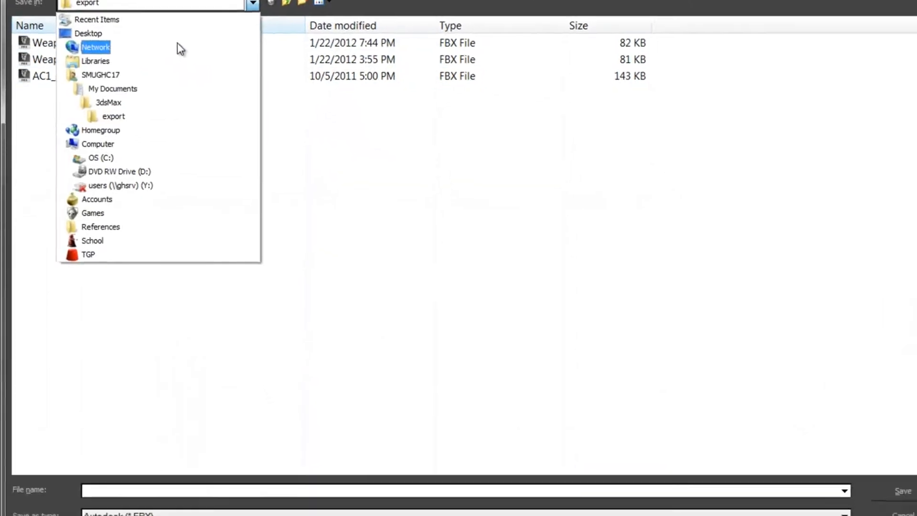
click(171, 33)
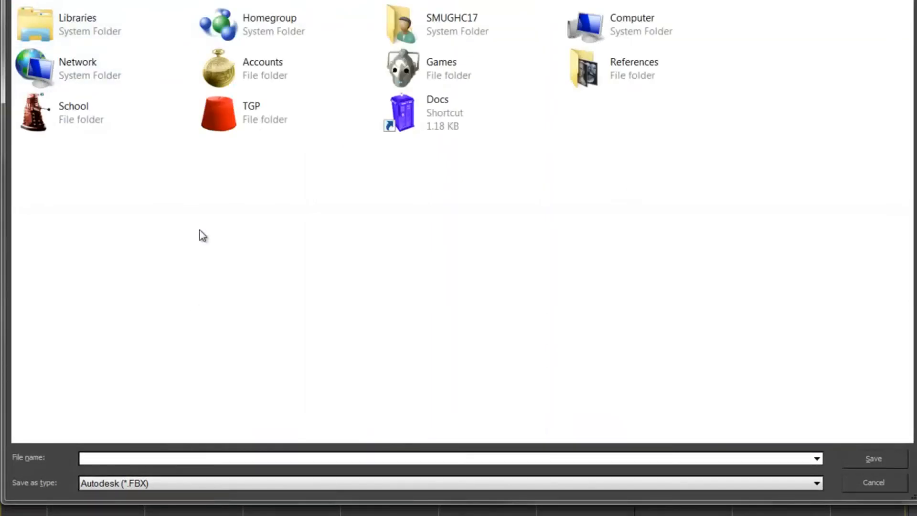
double_click(280, 104)
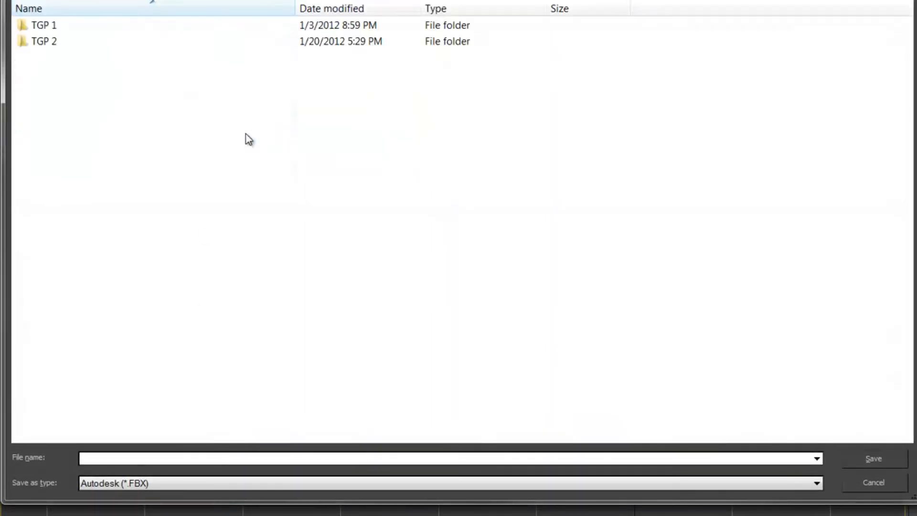
click(53, 38)
double_click(159, 44)
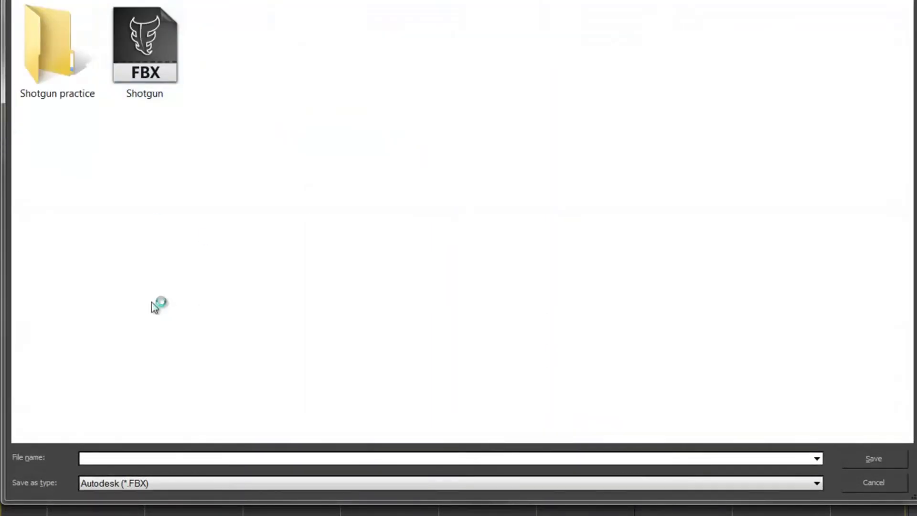
- Name the export file WP_Shogtun and save it as Autodesk FBX
click(138, 458)
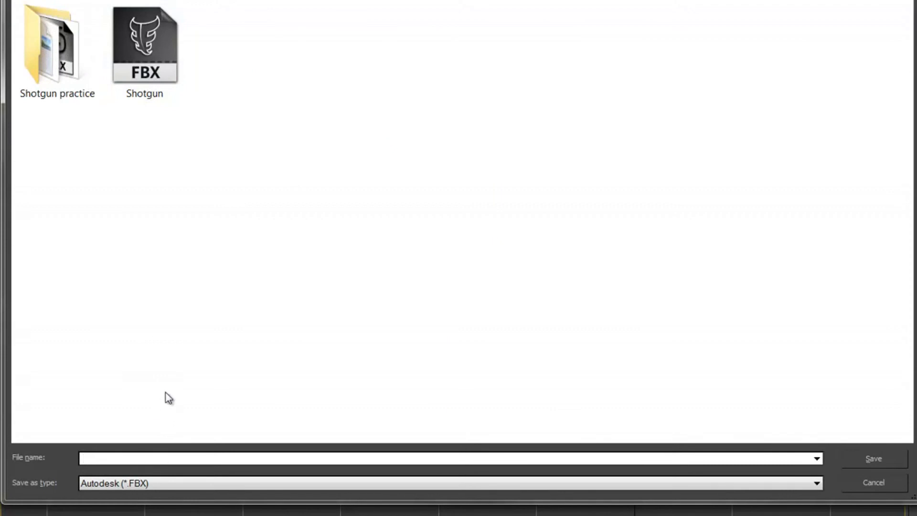
text(WP_Shogtun)
click(873, 457)
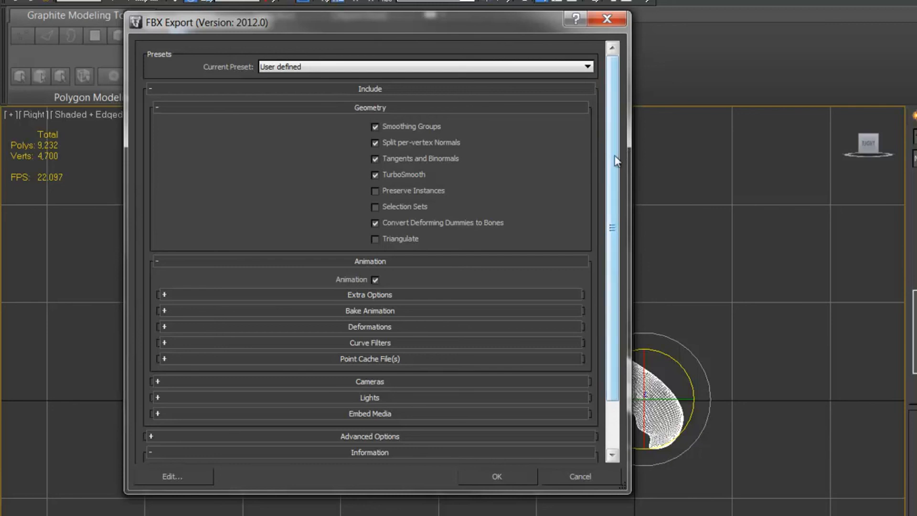
- Run the FBX export with the User defined preset and animation included, and close the export report
drag(612, 143, 624, 269)
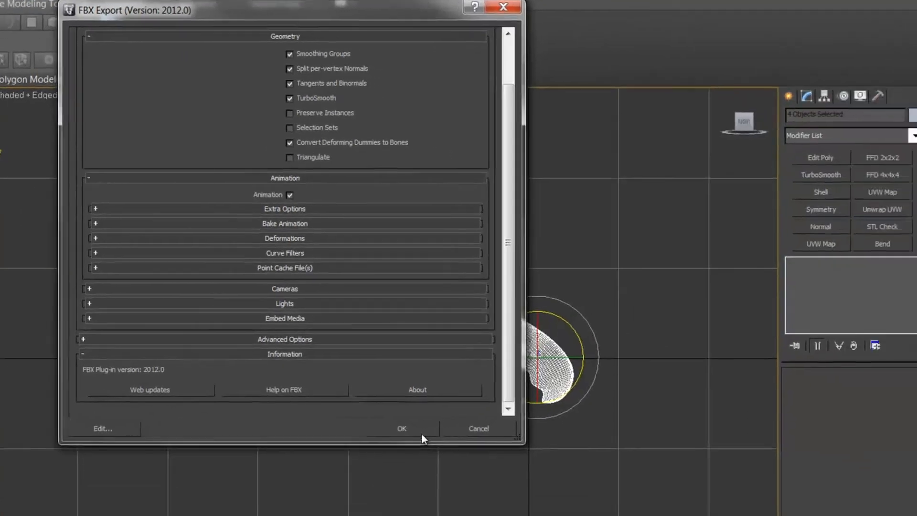
click(518, 481)
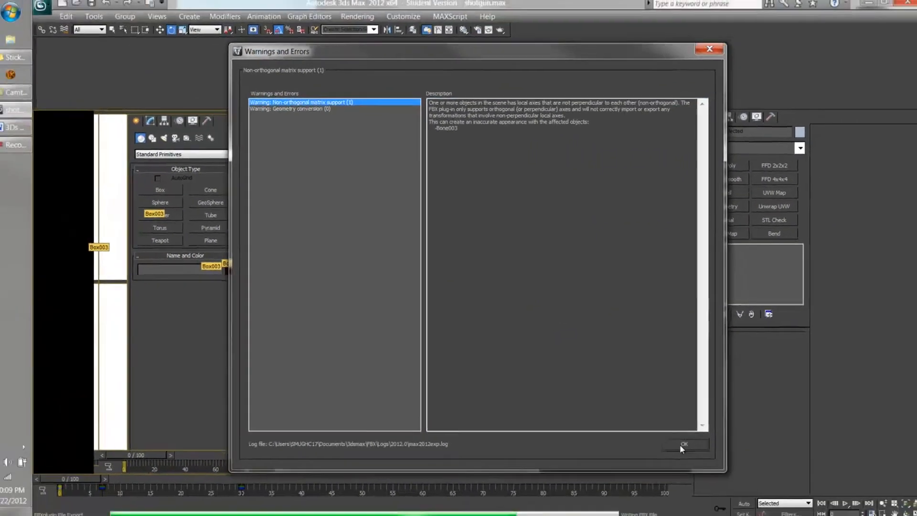
click(709, 484)
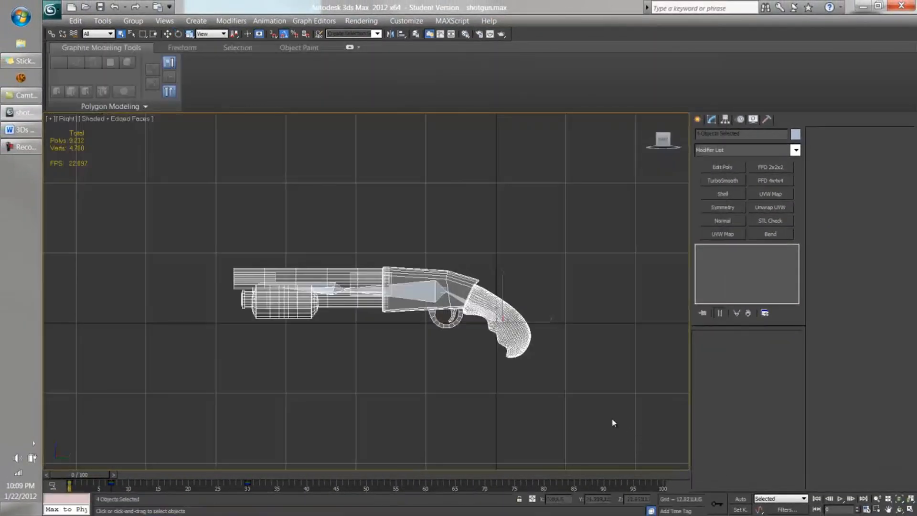